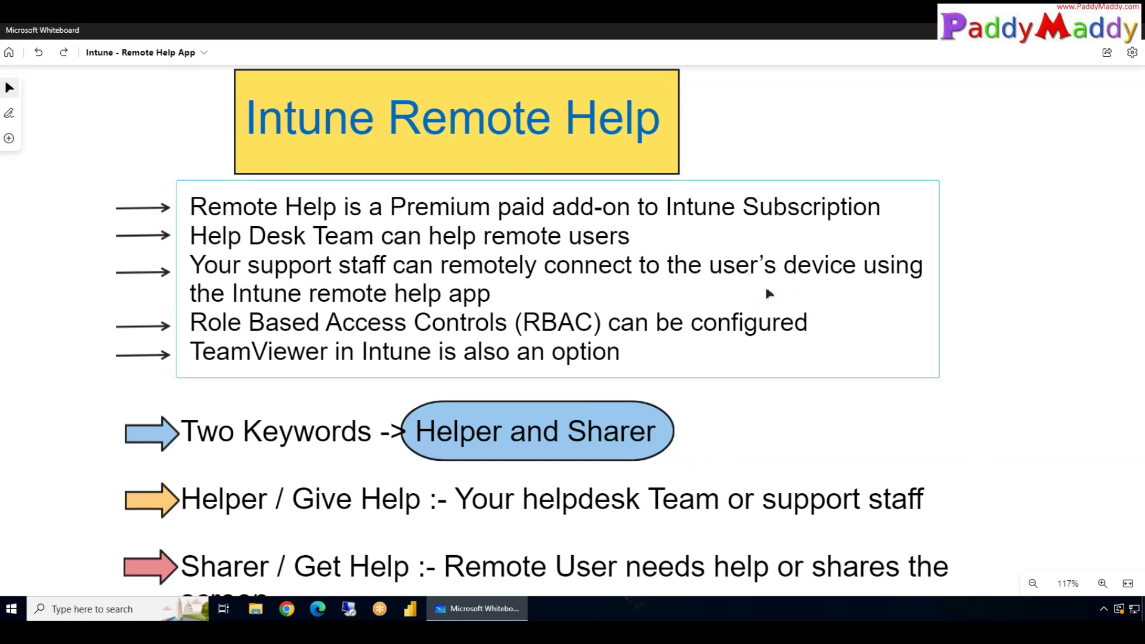
# Step: Search the Start menu for Quick Assist, then dismiss the search results
pyautogui.rightClick(9, 608)
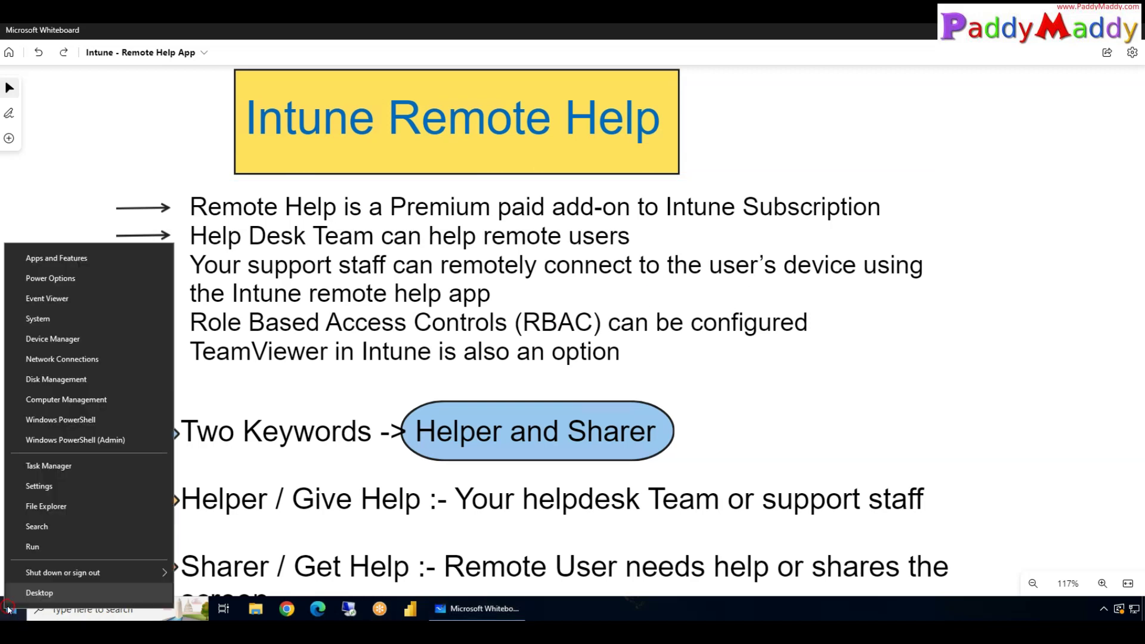
pyautogui.click(10, 609)
pyautogui.write('qui')
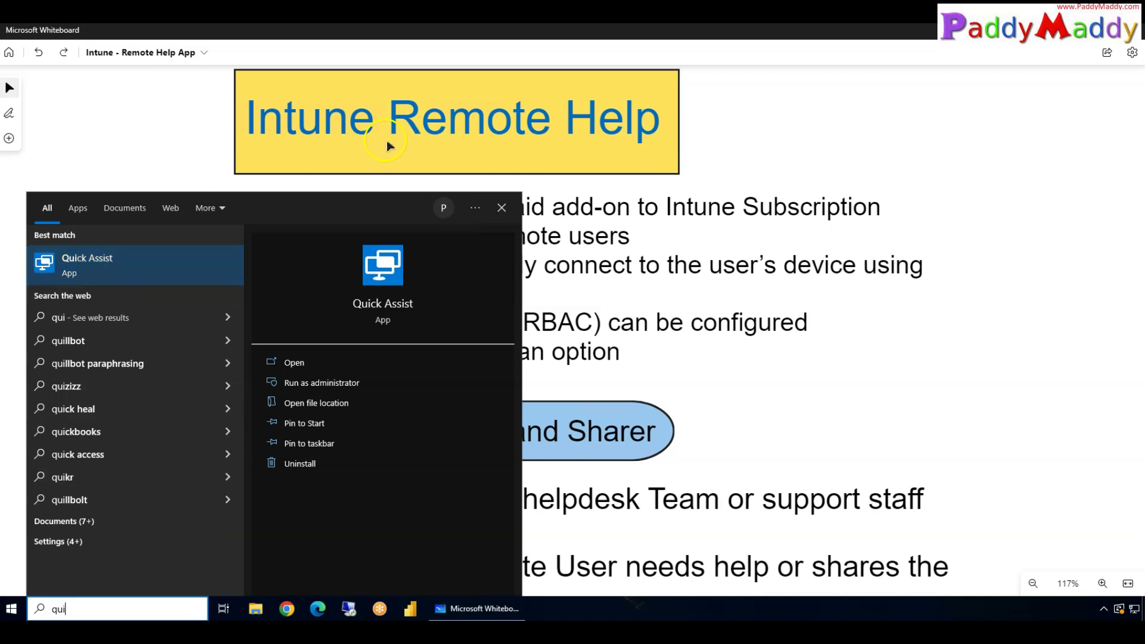
pyautogui.click(185, 109)
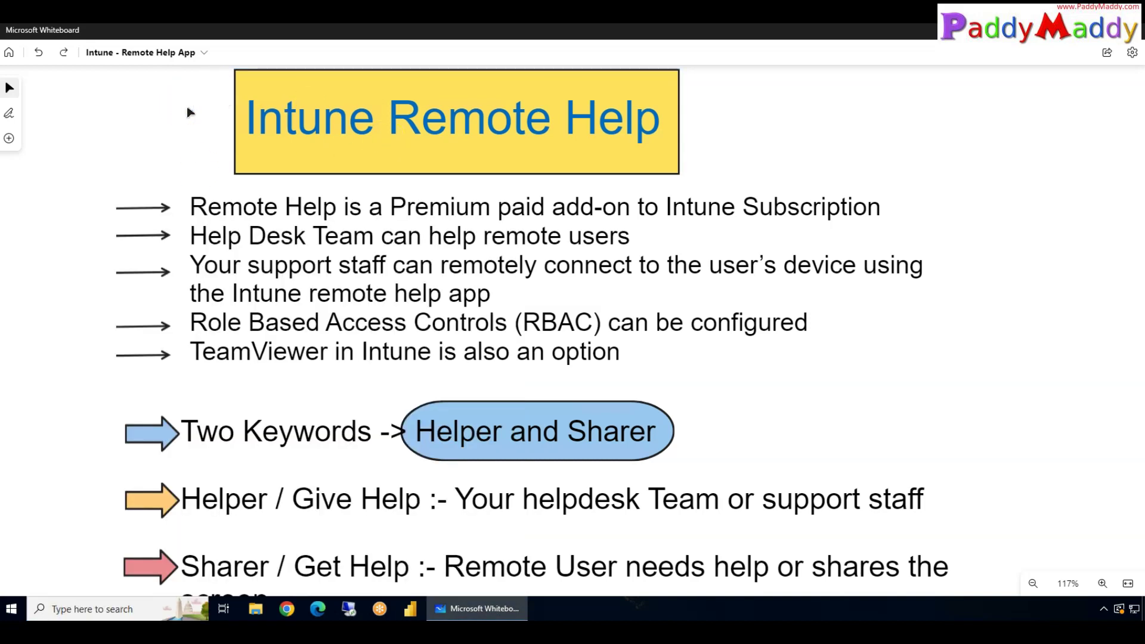
# Step: Search 'quick' again, then clear it to show the app list with Remote help under Recently added
pyautogui.click(11, 608)
pyautogui.click(75, 230)
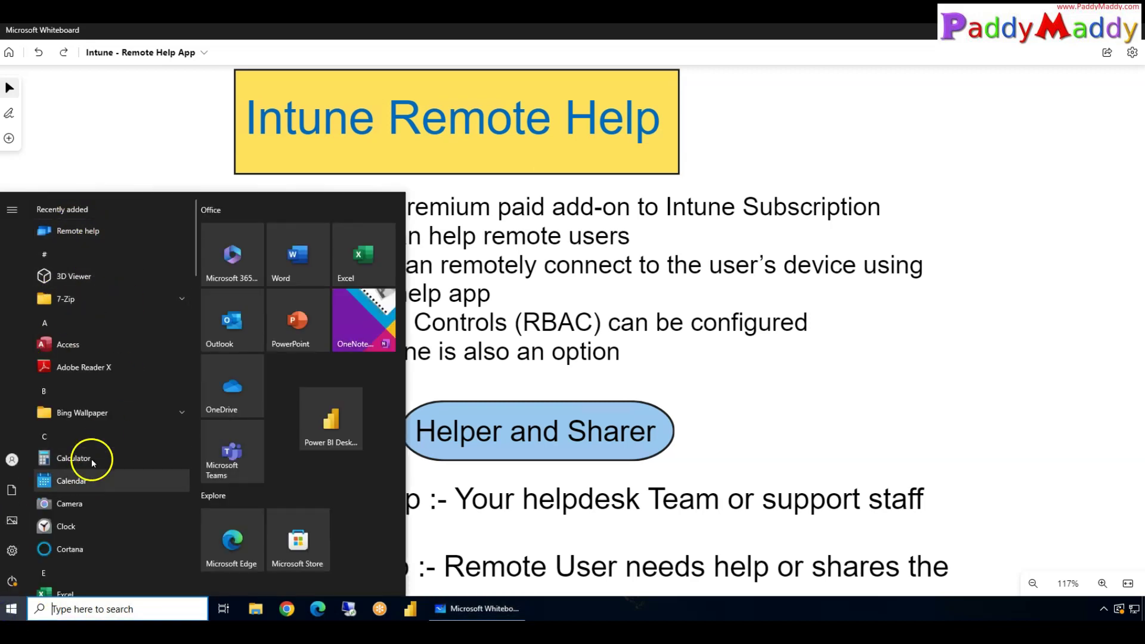
pyautogui.write('quick')
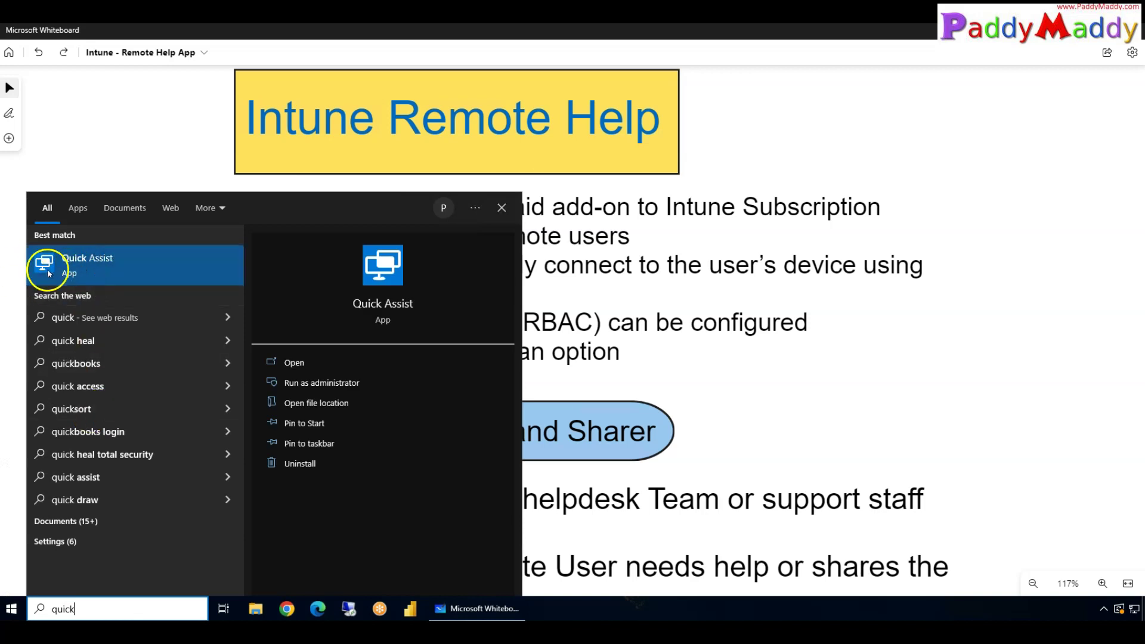
pyautogui.click(11, 608)
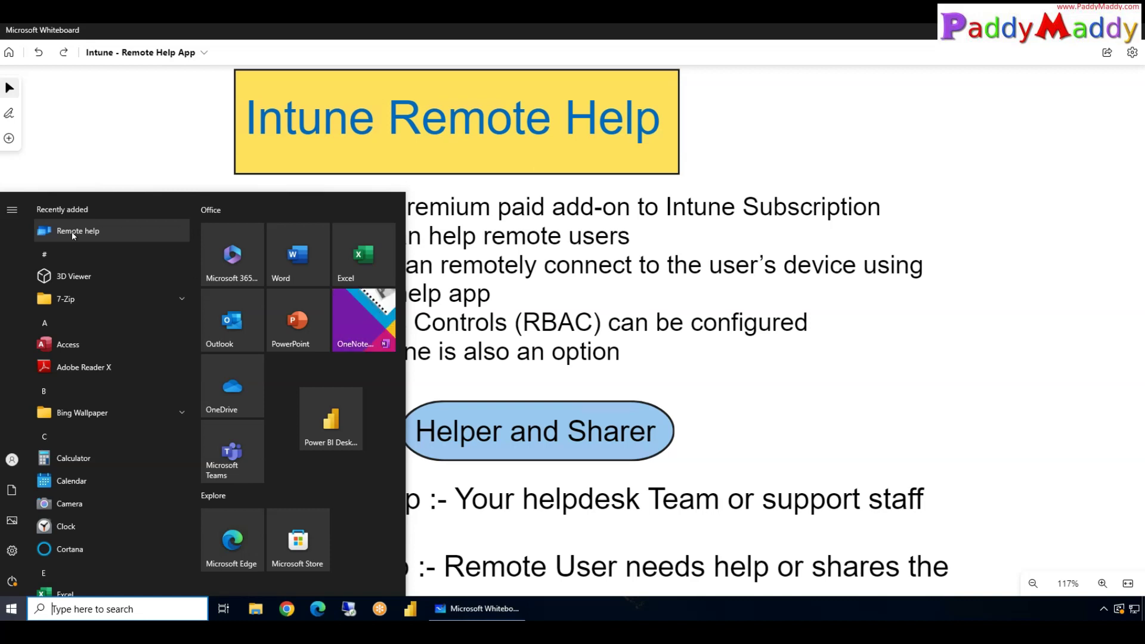
# Step: Launch Remote help and highlight the TeamViewer connector title, whose status is Requires setup
pyautogui.click(94, 237)
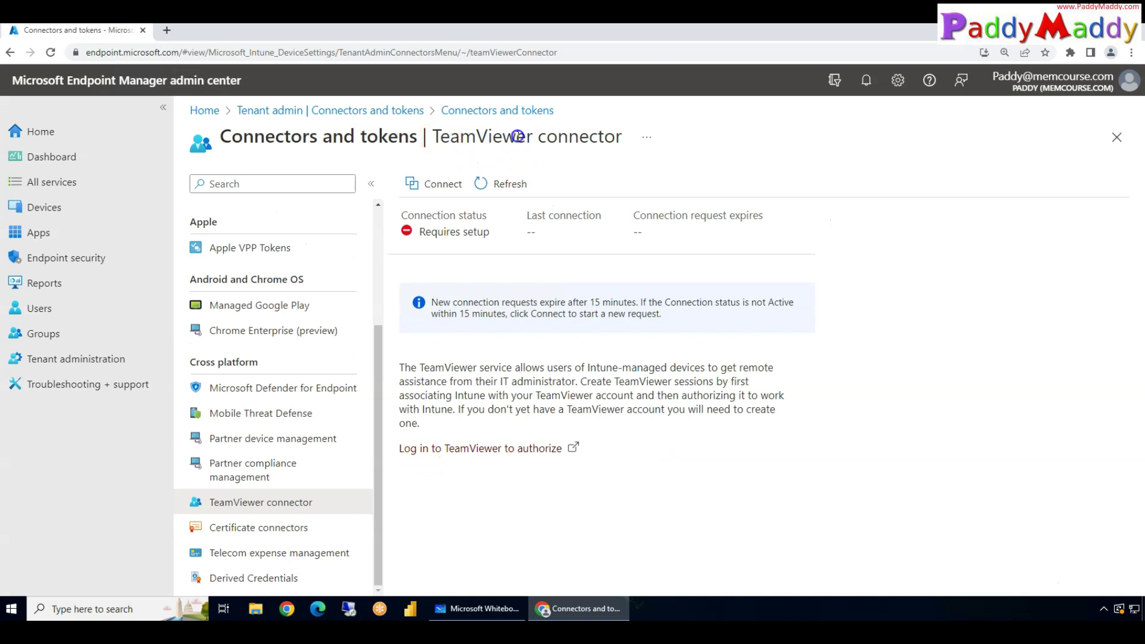
pyautogui.moveTo(602, 136); pyautogui.dragTo(439, 139)
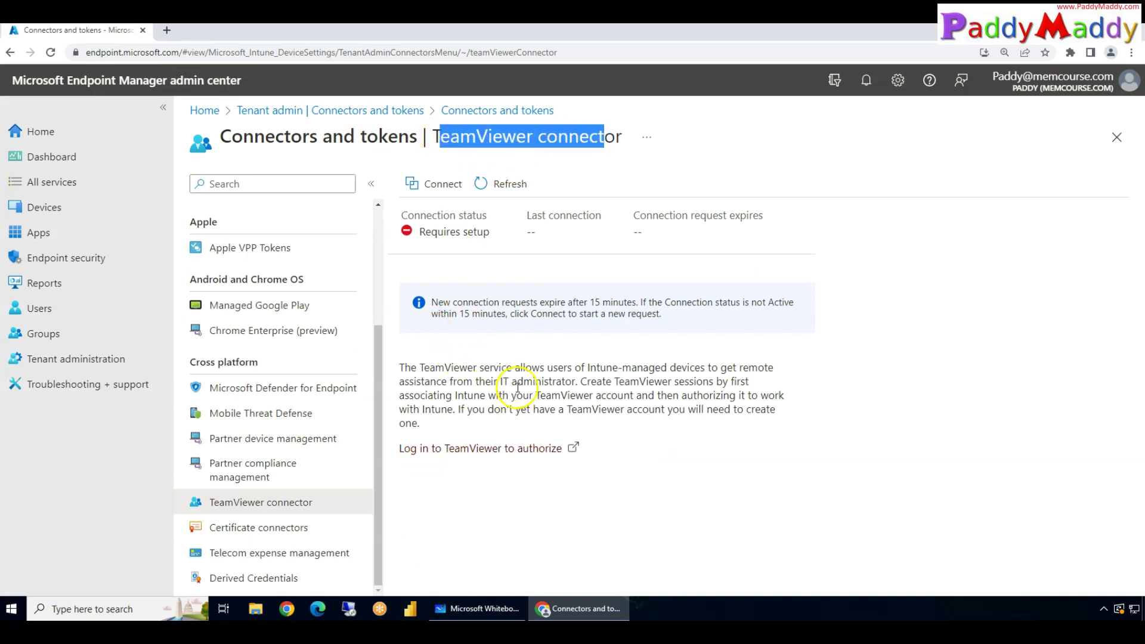
# Step: Confirm Remote Help settings show Enabled, then list the three Windows devices
pyautogui.click(401, 110)
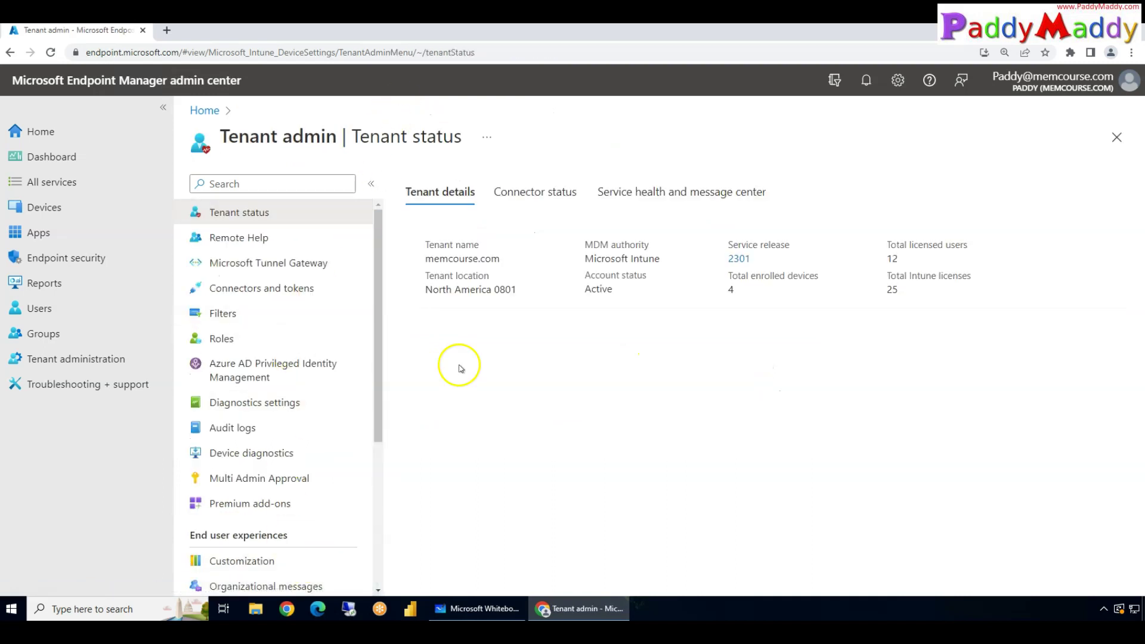
pyautogui.click(246, 240)
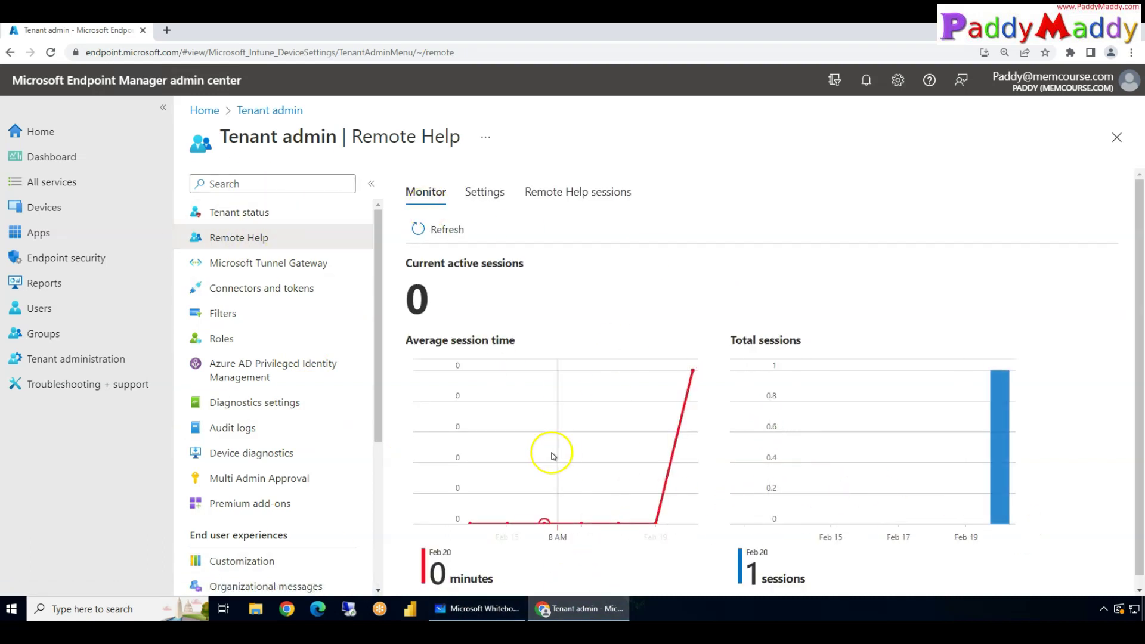
pyautogui.click(485, 191)
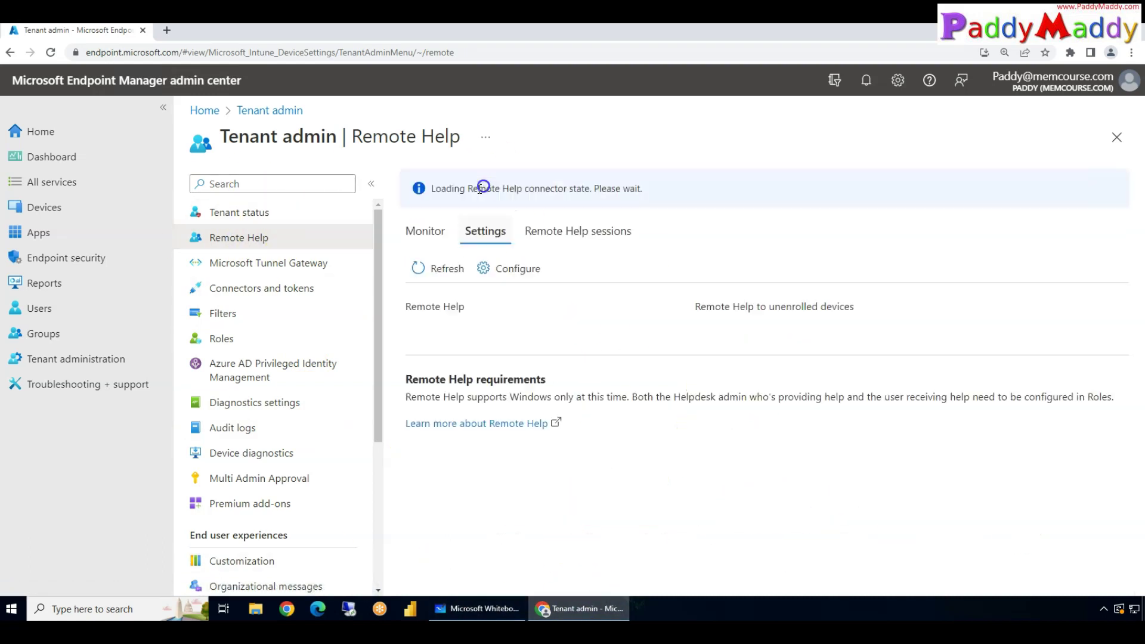
pyautogui.moveTo(468, 295); pyautogui.dragTo(405, 291)
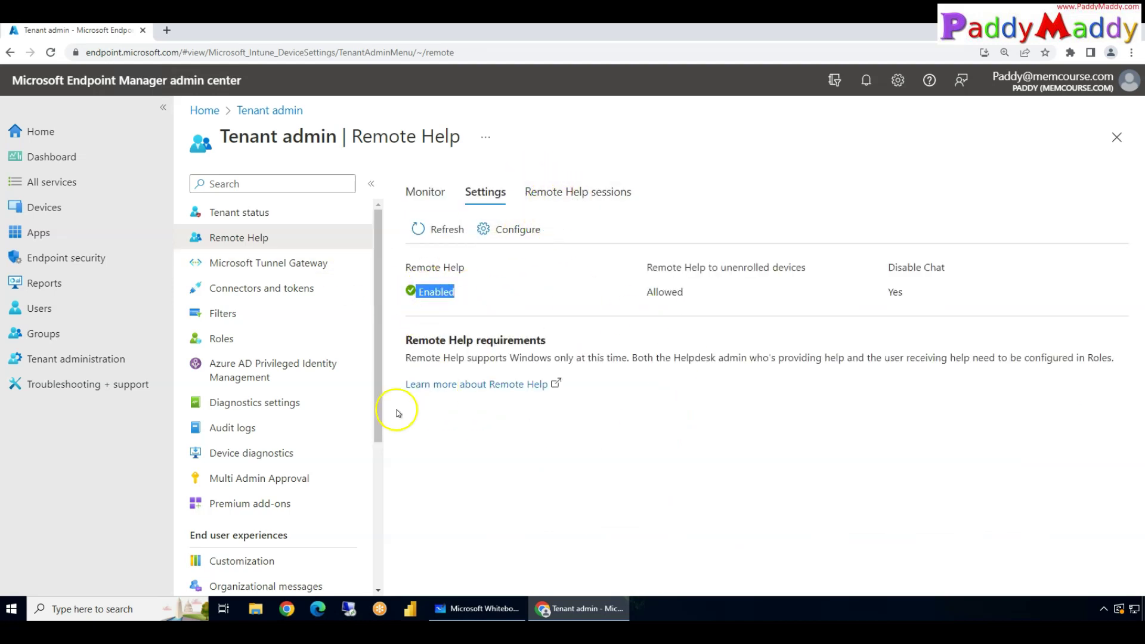
pyautogui.click(34, 207)
pyautogui.click(236, 320)
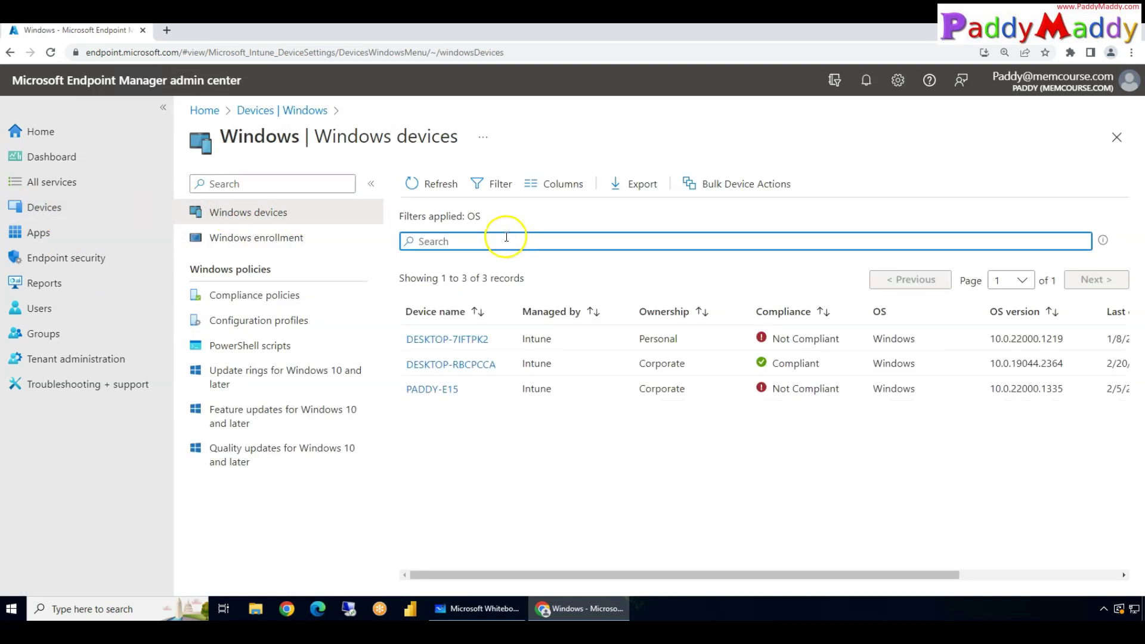
# Step: Start a new remote assistance session for DESKTOP-RBCPCCA, which opens Remote help with error 700003
pyautogui.click(424, 365)
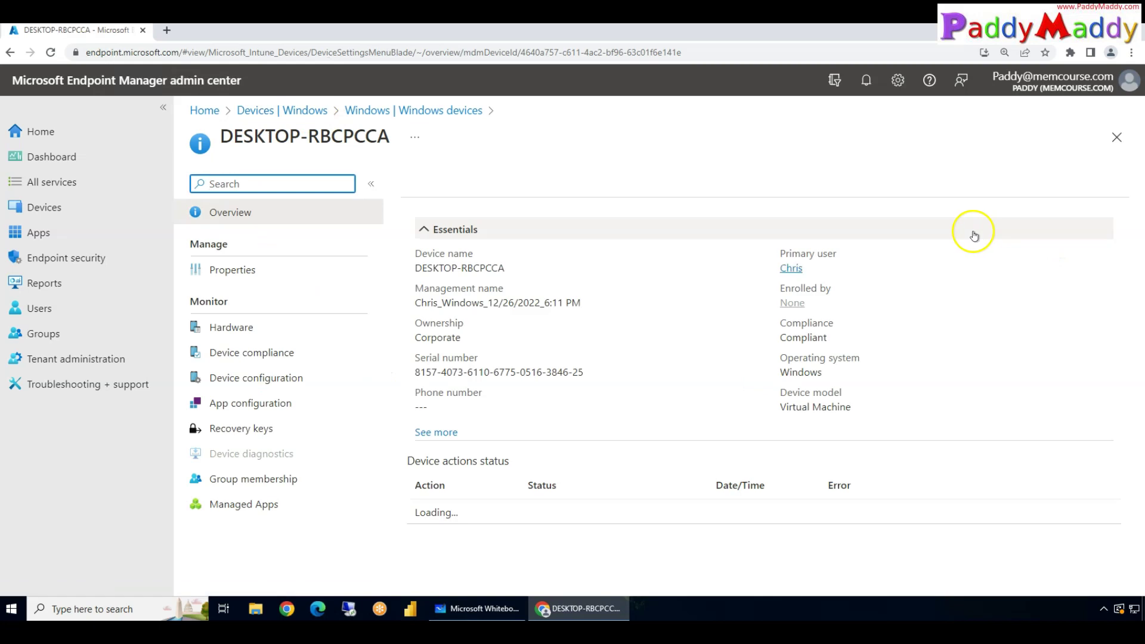
pyautogui.click(1085, 183)
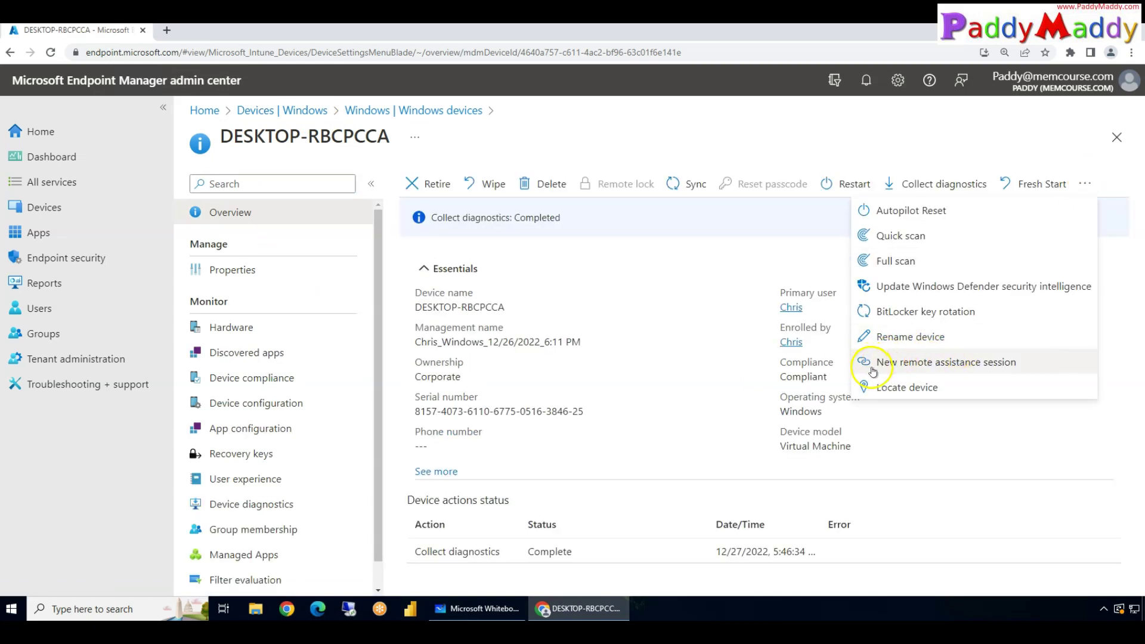
pyautogui.click(1020, 365)
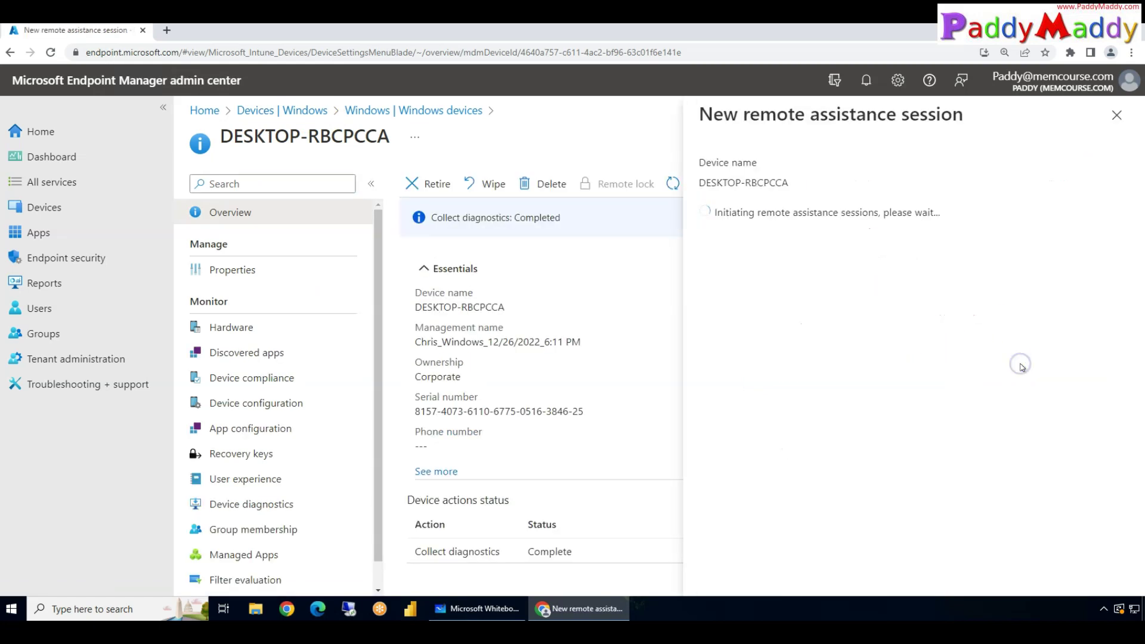
pyautogui.click(747, 218)
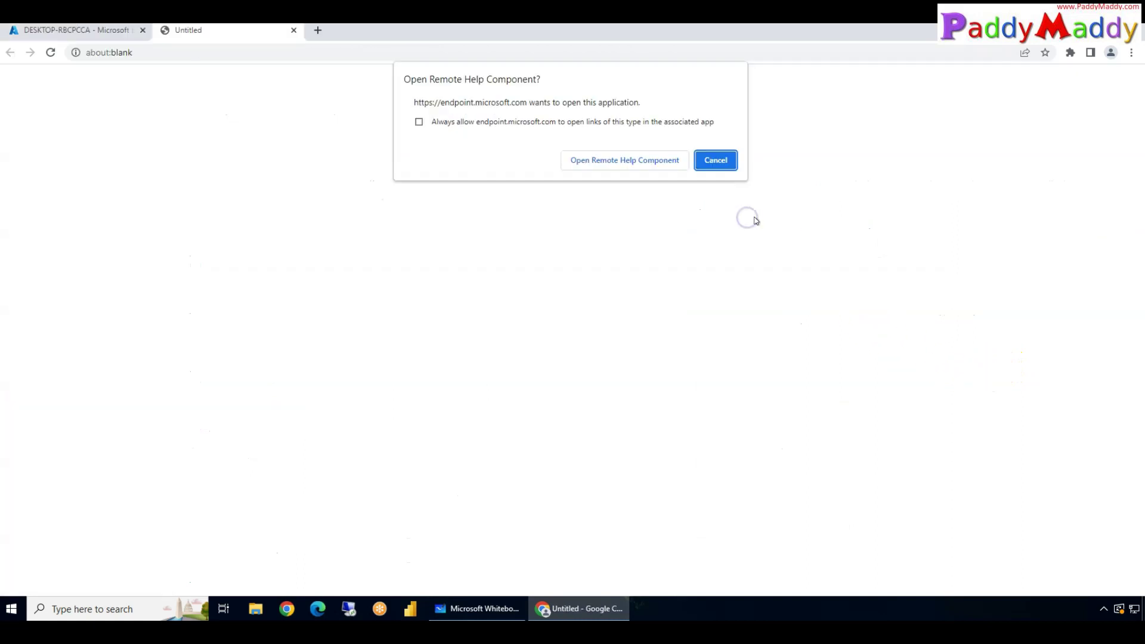
pyautogui.click(631, 158)
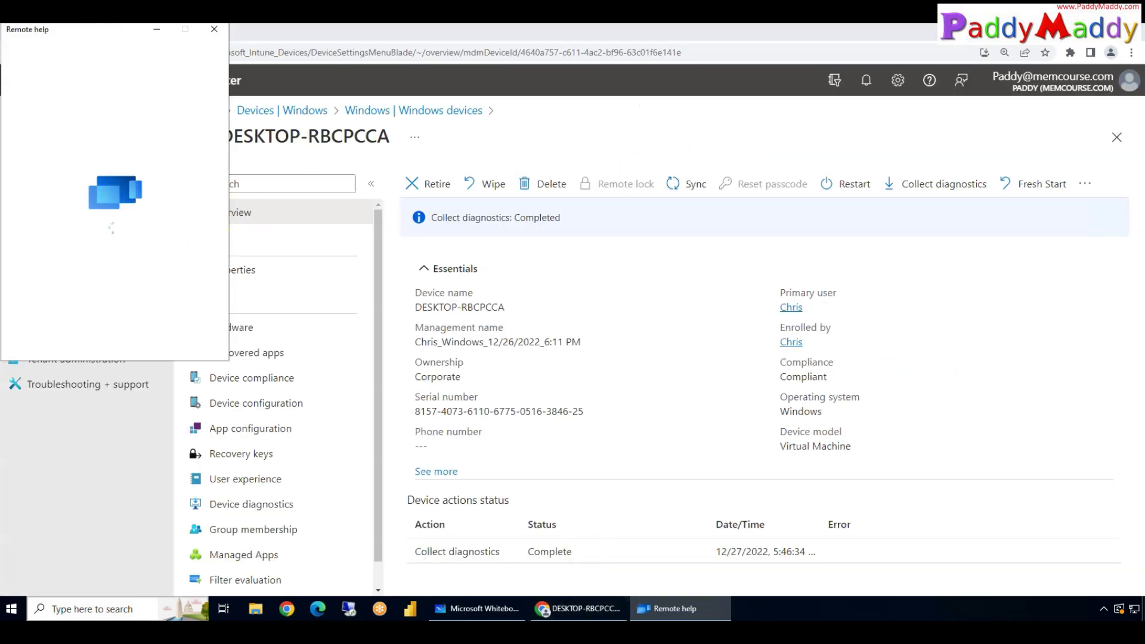
pyautogui.moveTo(113, 30); pyautogui.dragTo(620, 220)
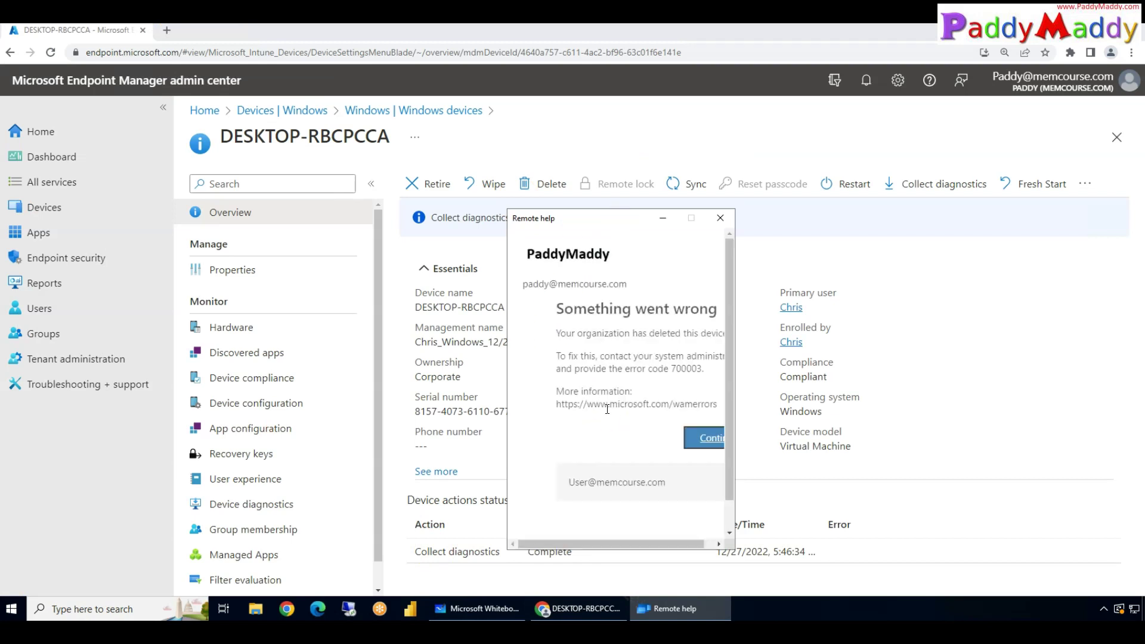
# Step: Continue past the Remote help error page and request a security code to give help
pyautogui.click(679, 436)
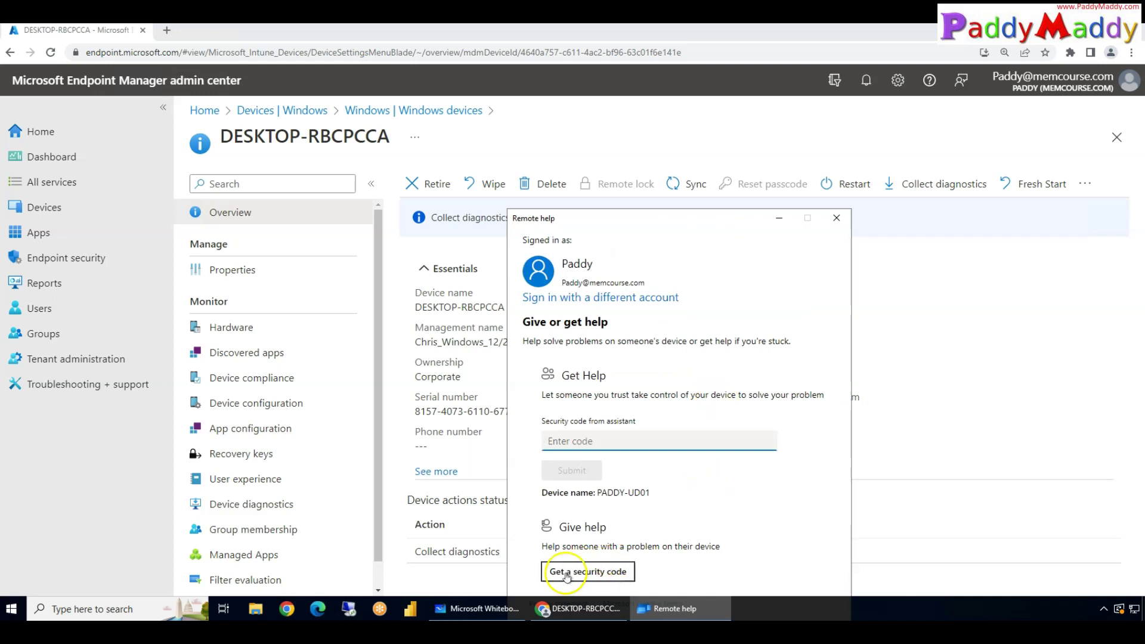
pyautogui.moveTo(634, 222); pyautogui.dragTo(612, 140)
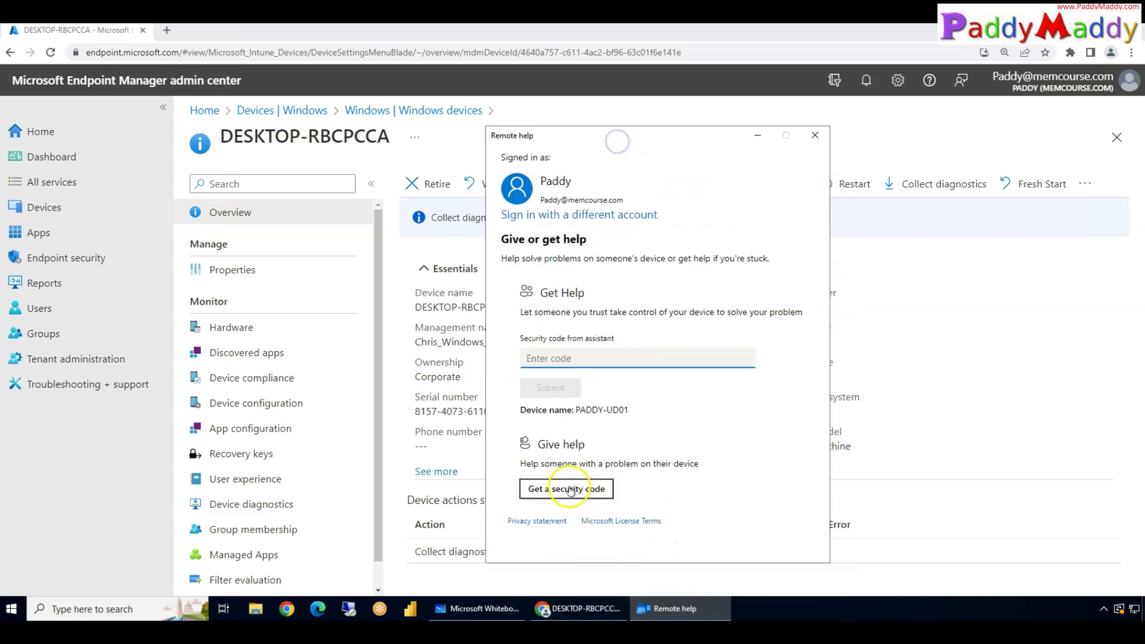
pyautogui.click(574, 489)
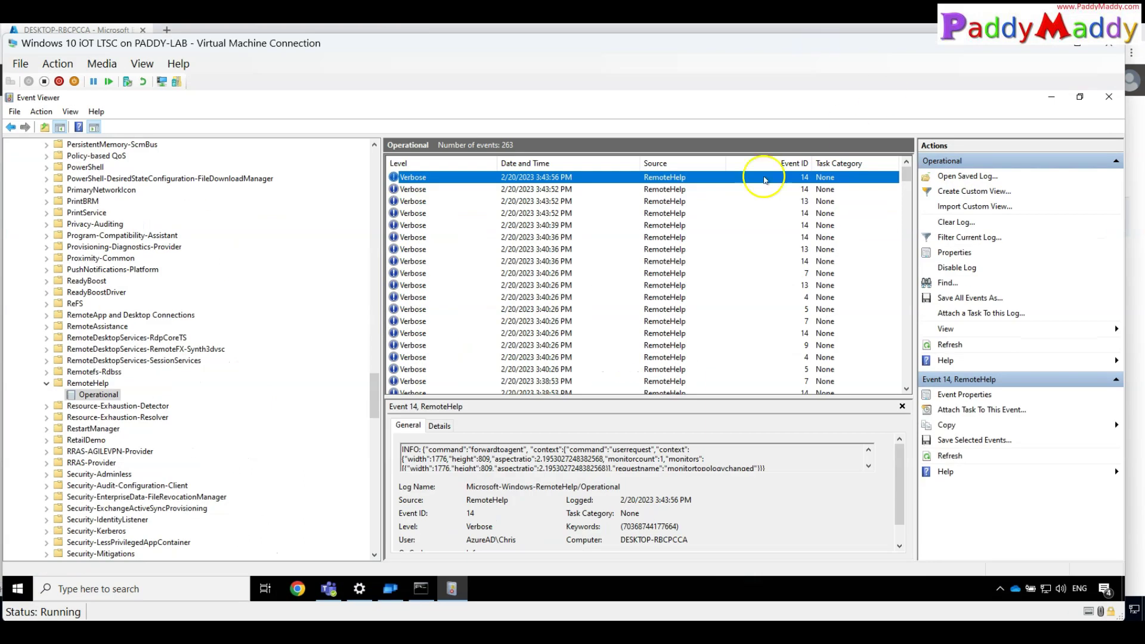
# Step: Close the ended sharing session and relaunch Remote help on the VM, signing in up to the password prompt
pyautogui.click(376, 591)
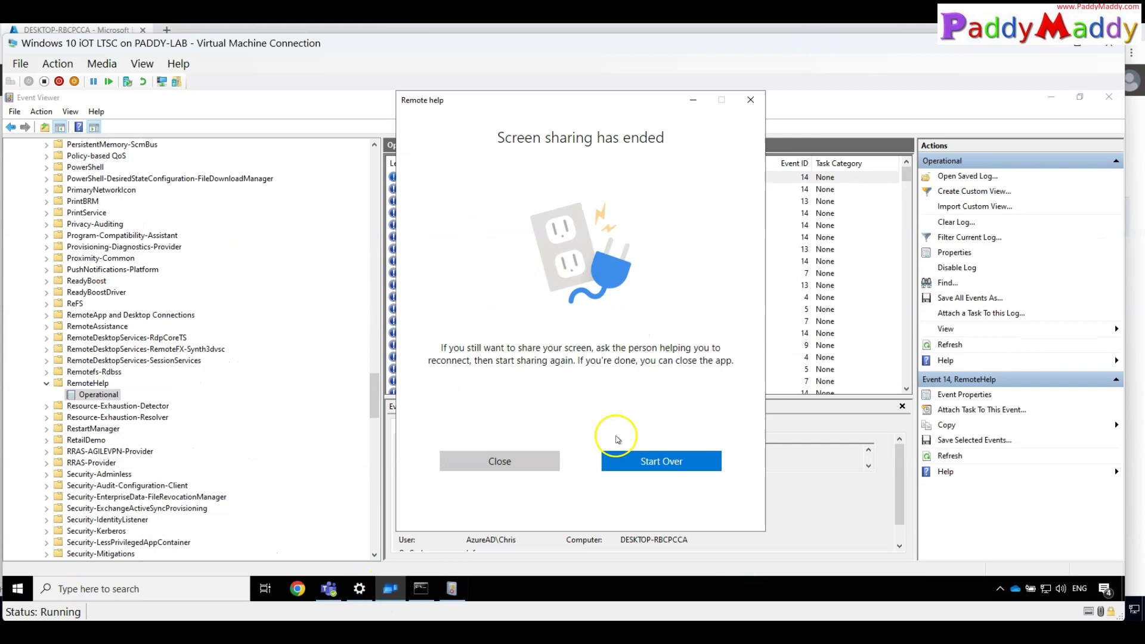
pyautogui.click(501, 471)
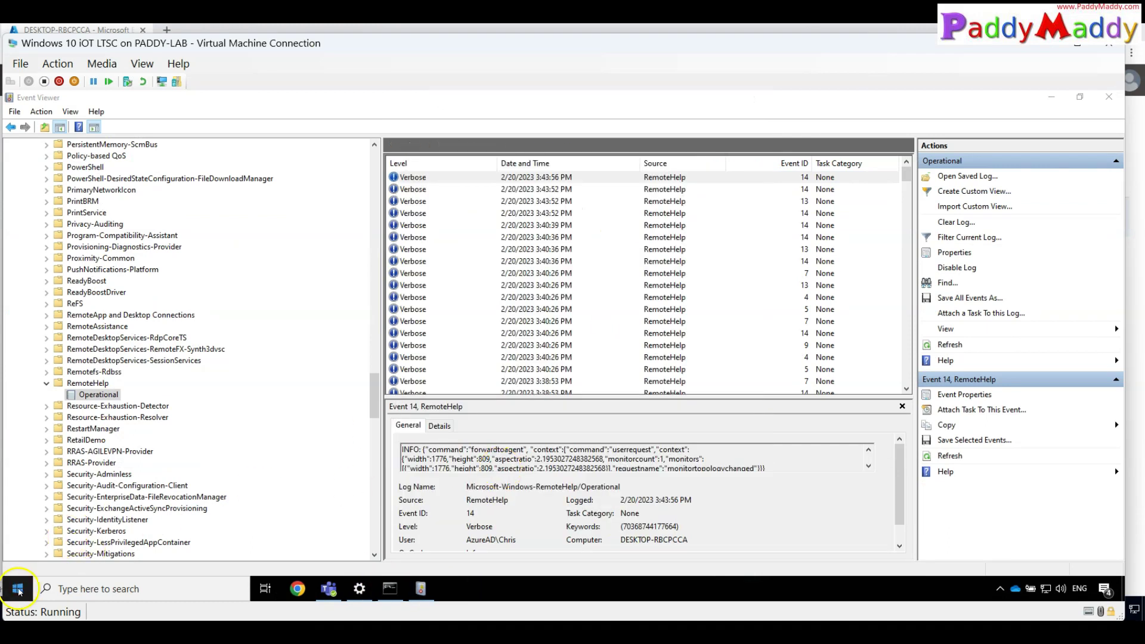
pyautogui.click(17, 588)
pyautogui.click(90, 233)
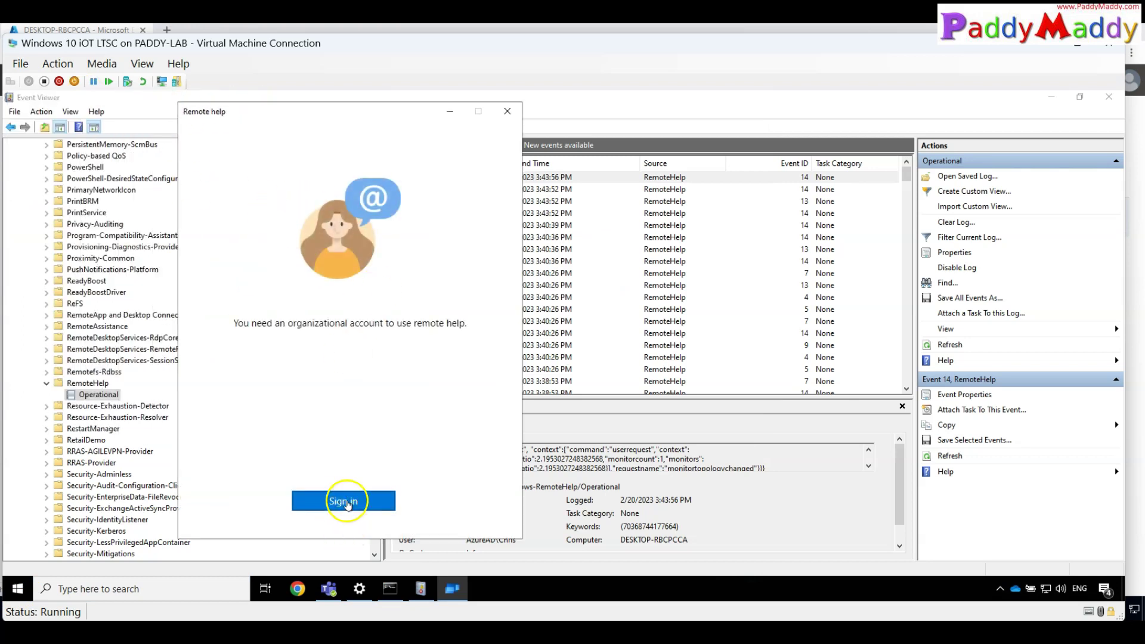
pyautogui.click(384, 501)
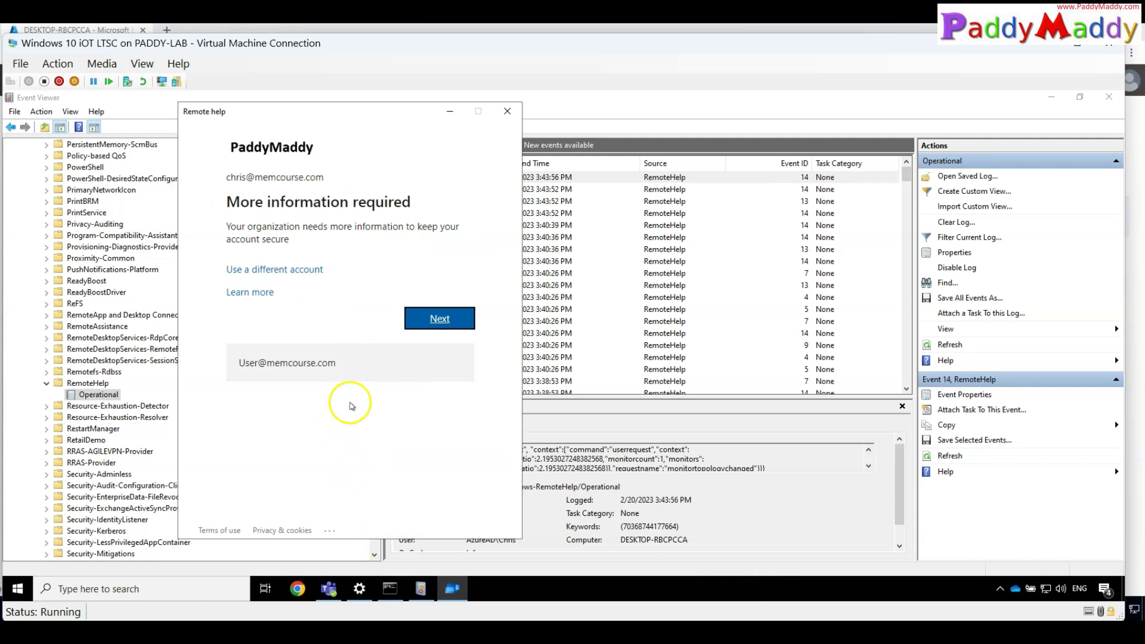
pyautogui.click(436, 320)
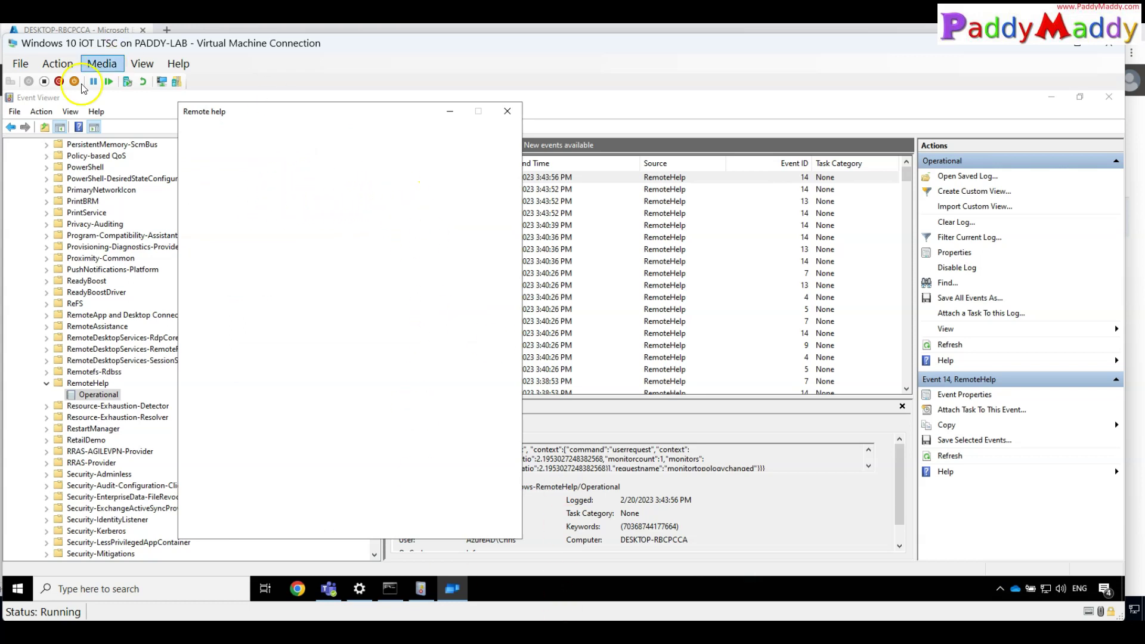
pyautogui.moveTo(48, 48); pyautogui.dragTo(69, 420)
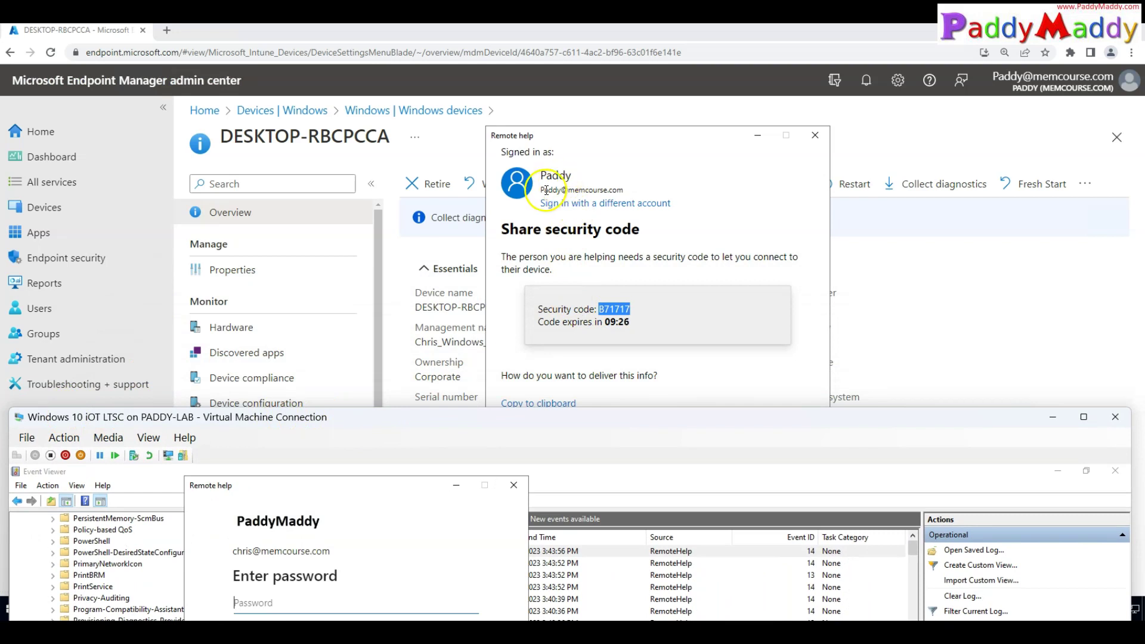
# Step: Sign in on the VM with the account password and submit the helper's security code
pyautogui.moveTo(352, 416); pyautogui.dragTo(371, 123)
pyautogui.click(305, 311)
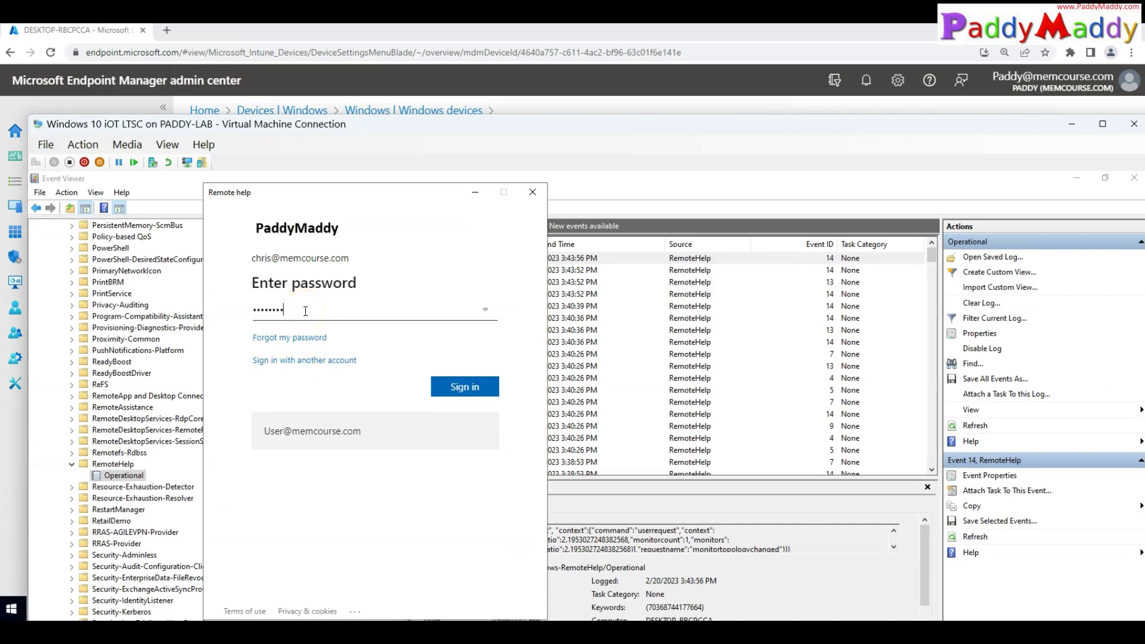
pyautogui.press('Return')
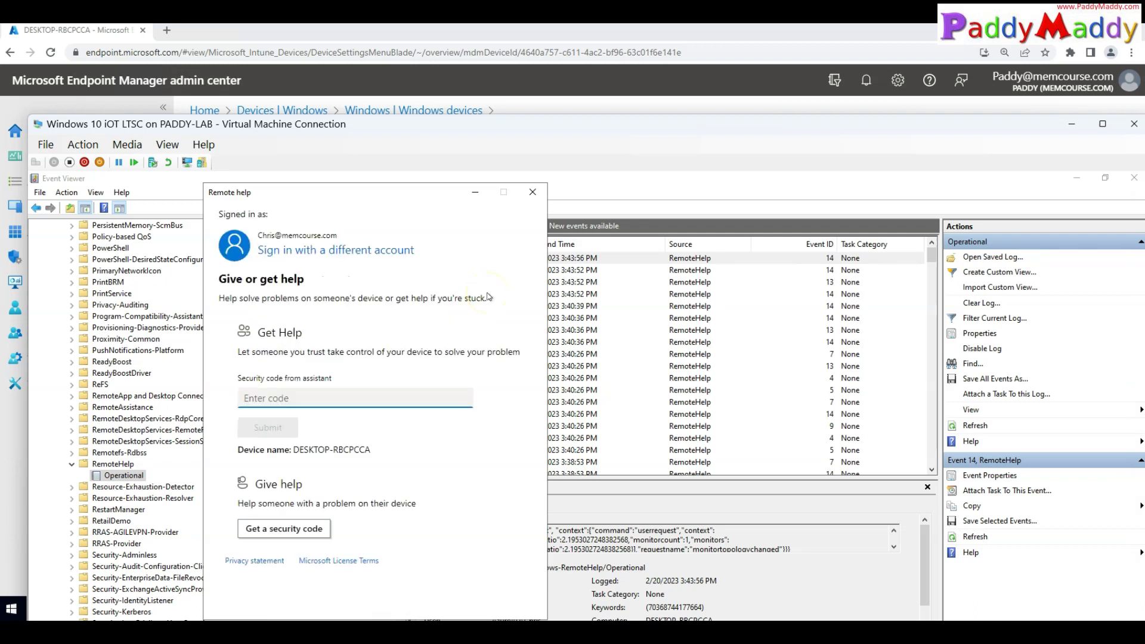
pyautogui.click(268, 398)
pyautogui.write('B71717')
pyautogui.click(269, 427)
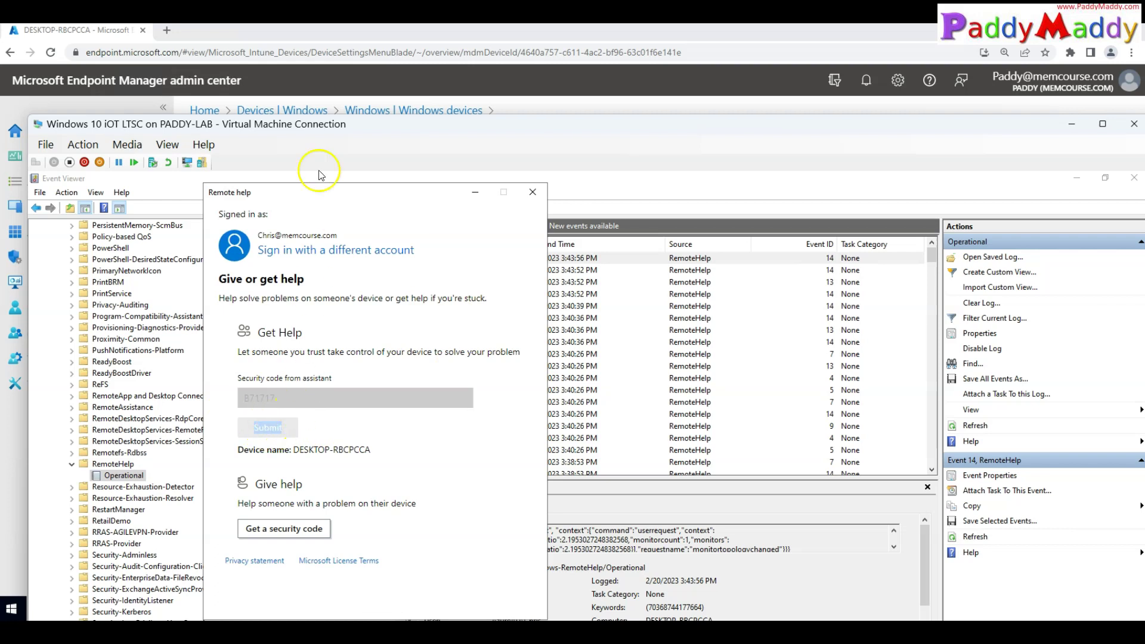
# Step: Arrange the helper's Remote help window and the VM window side by side
pyautogui.moveTo(426, 121); pyautogui.dragTo(1040, 86)
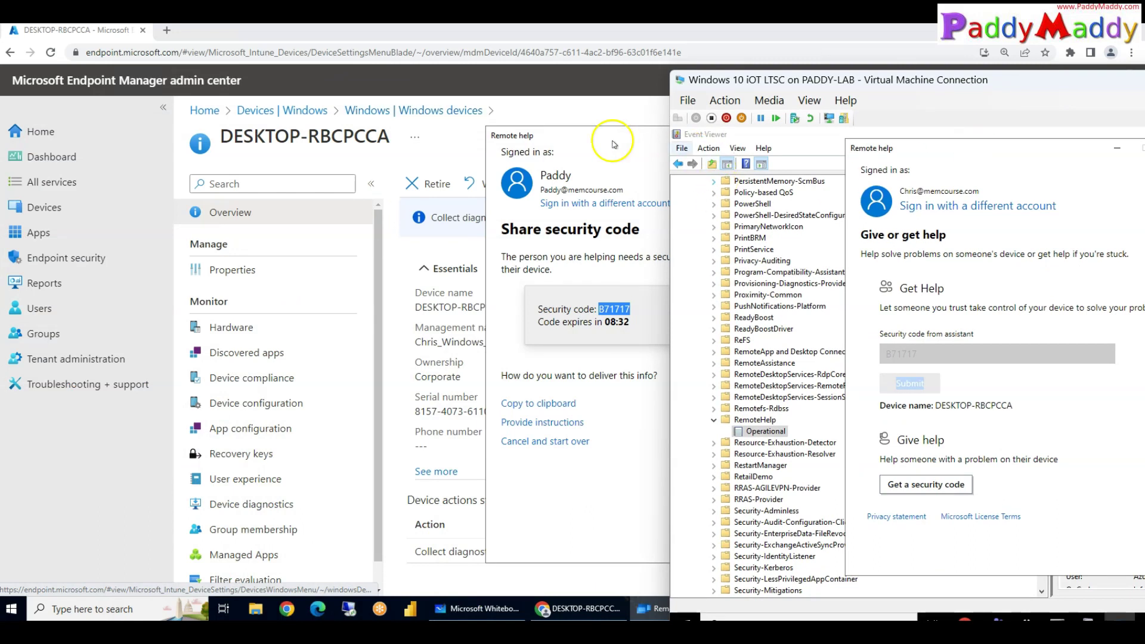
pyautogui.click(614, 144)
pyautogui.moveTo(583, 141); pyautogui.dragTo(259, 147)
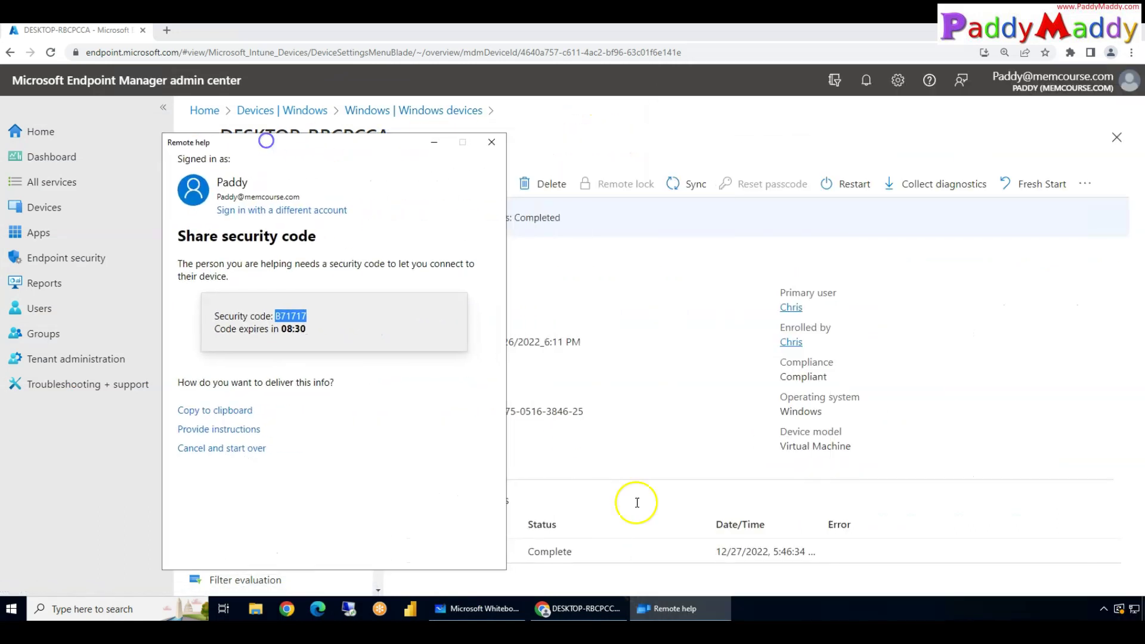
pyautogui.moveTo(674, 609)
pyautogui.click(865, 564)
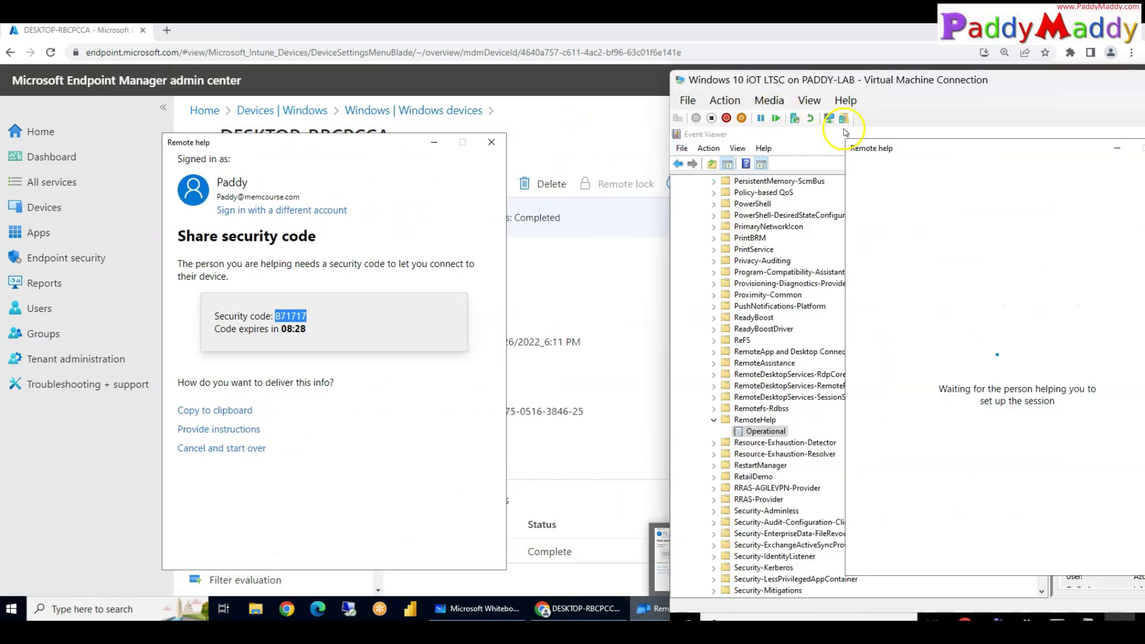
pyautogui.moveTo(817, 78); pyautogui.dragTo(688, 70)
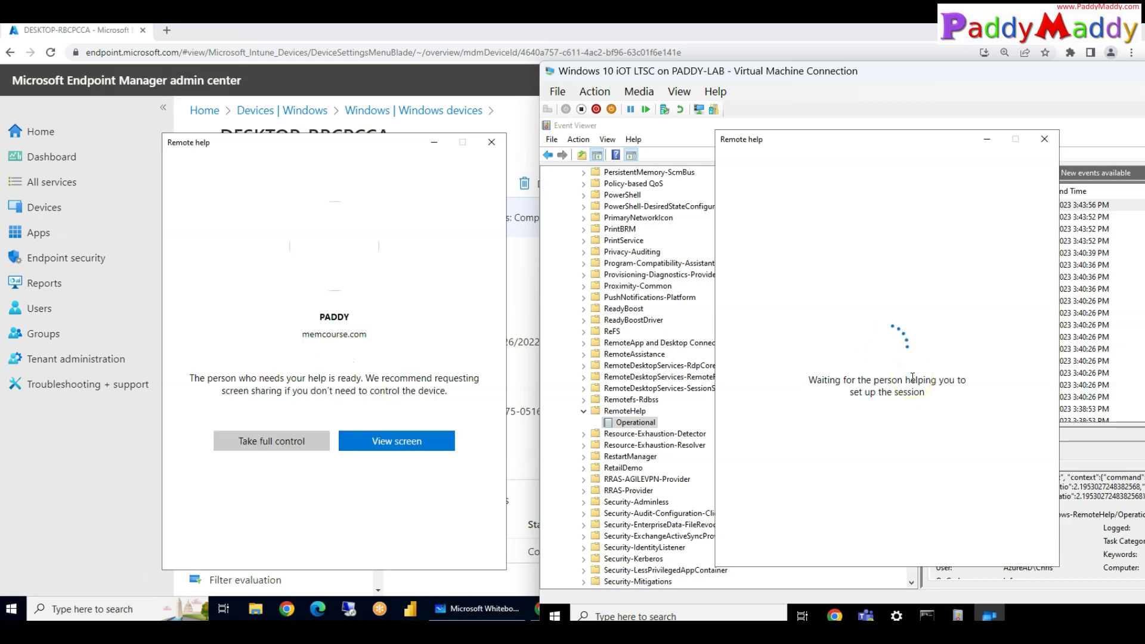
# Step: Choose View screen, allow it on the VM, then switch to the Intune Remote Help whiteboard
pyautogui.click(406, 444)
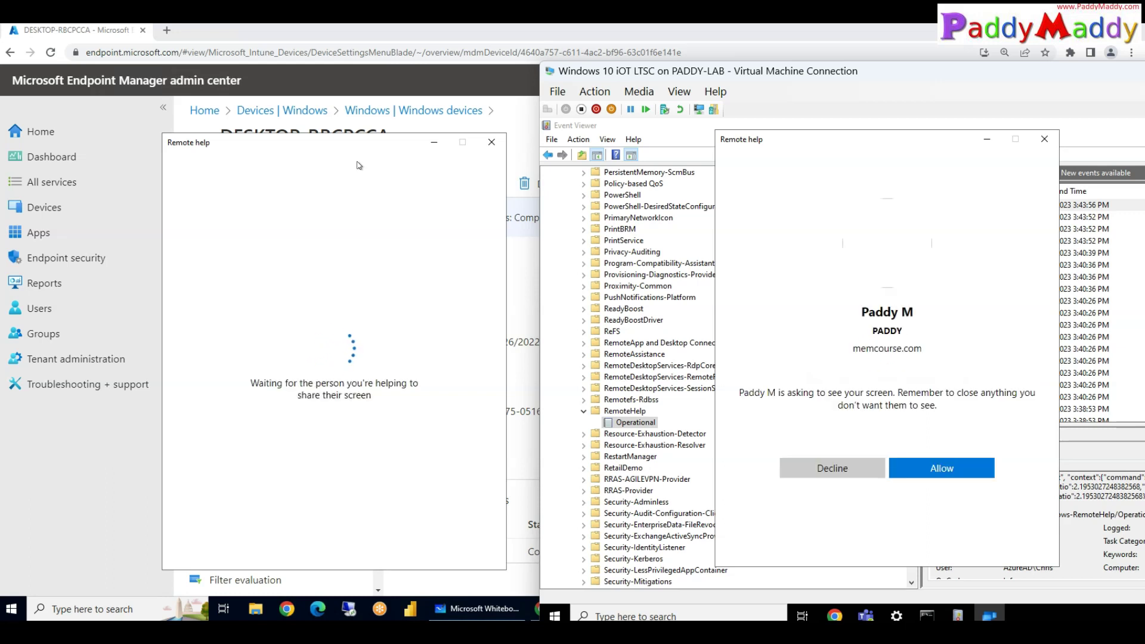
pyautogui.click(939, 471)
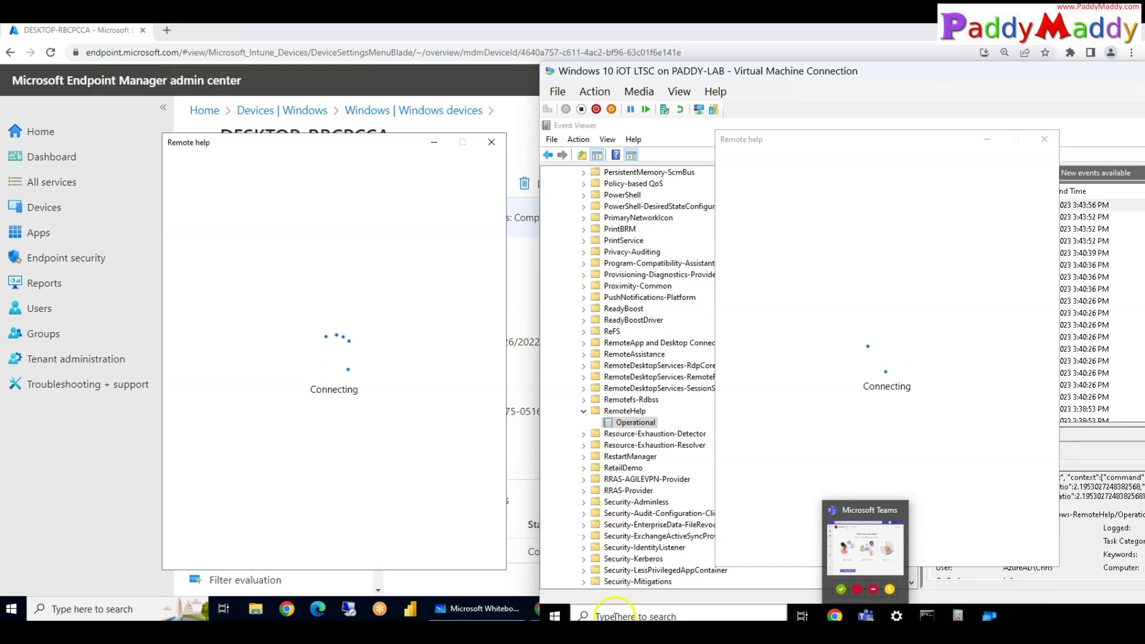
pyautogui.click(243, 199)
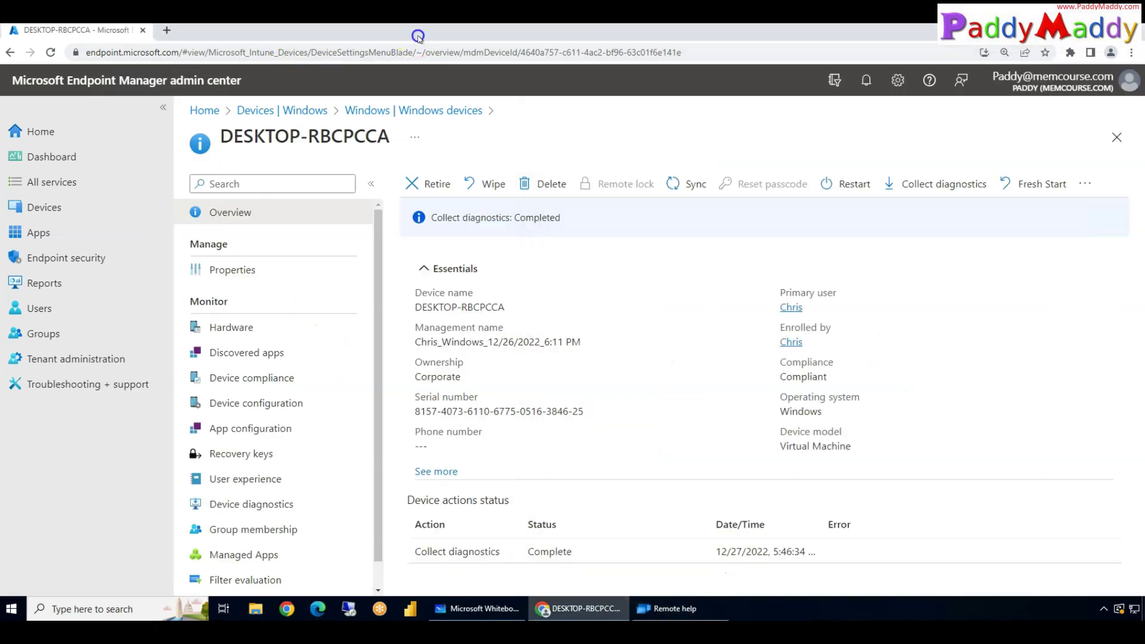
pyautogui.click(697, 609)
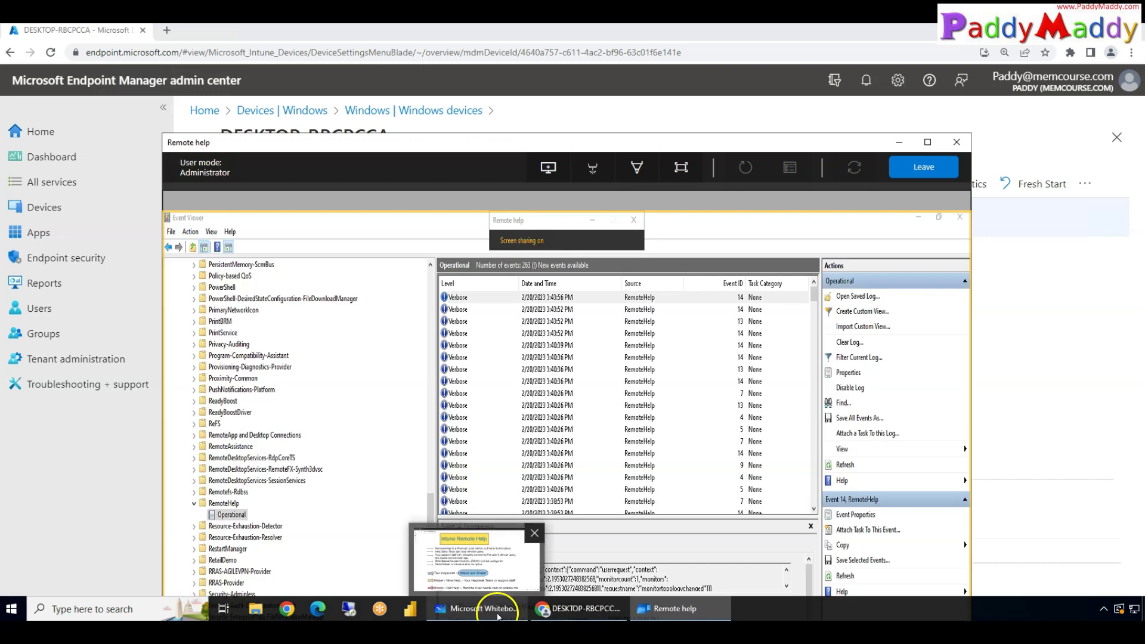
pyautogui.click(506, 609)
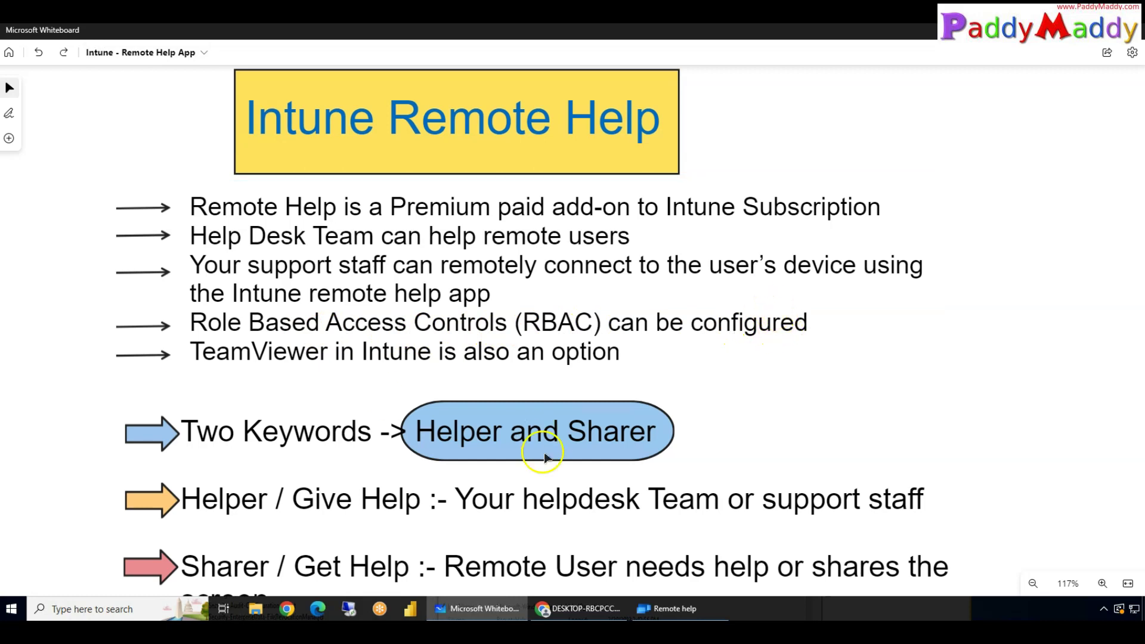
# Step: Highlight the Add Custom Role title and the View screen, Elevation and Take full control permissions, then minimize
pyautogui.moveTo(630, 166); pyautogui.dragTo(480, 73)
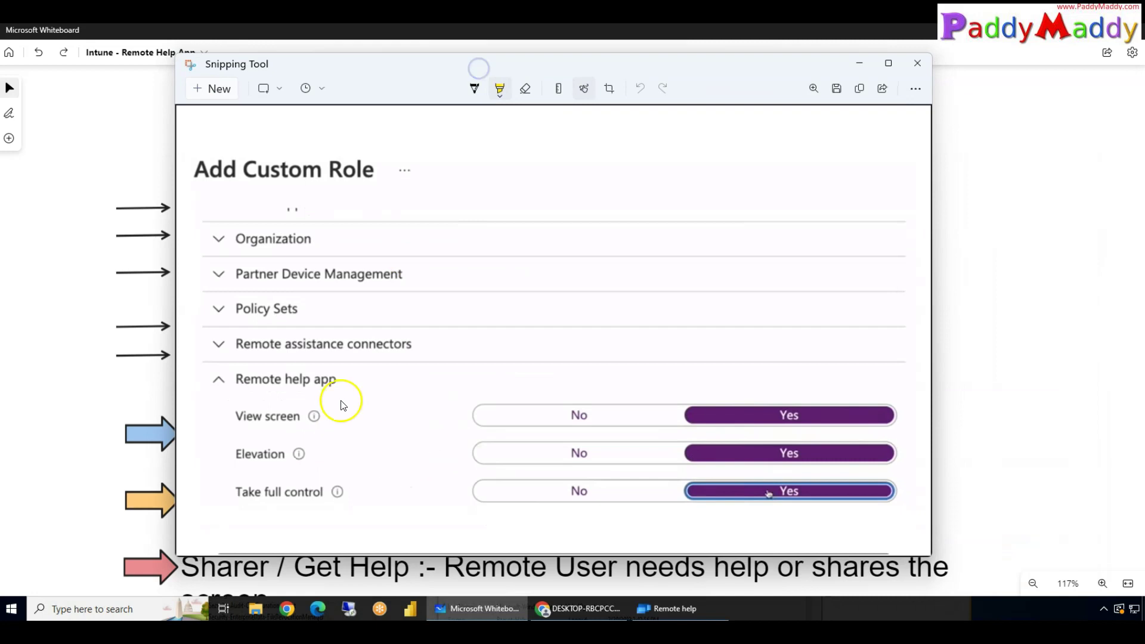
pyautogui.moveTo(200, 180); pyautogui.dragTo(381, 179)
pyautogui.moveTo(231, 380); pyautogui.dragTo(346, 381)
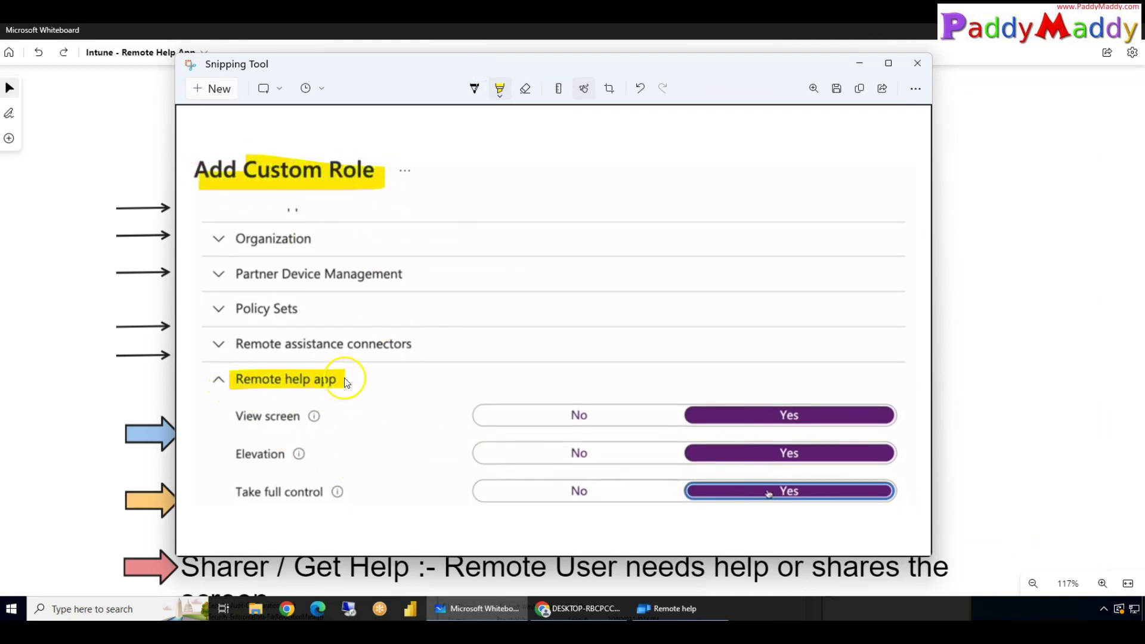
pyautogui.moveTo(225, 417); pyautogui.dragTo(310, 391)
pyautogui.moveTo(222, 450); pyautogui.dragTo(370, 415)
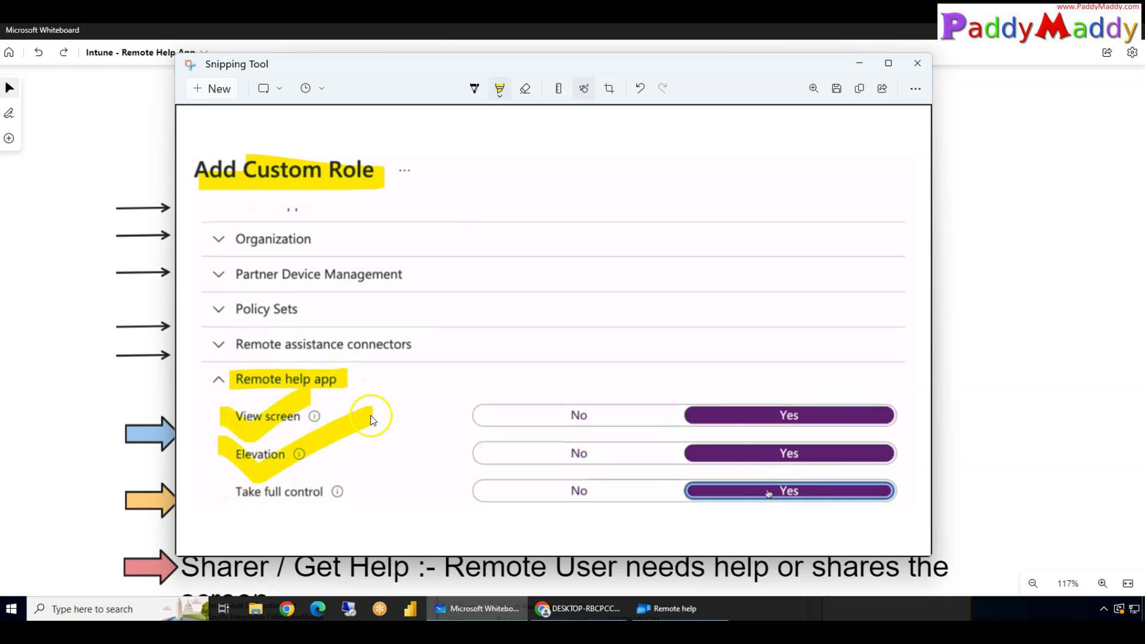
pyautogui.moveTo(213, 496); pyautogui.dragTo(360, 496)
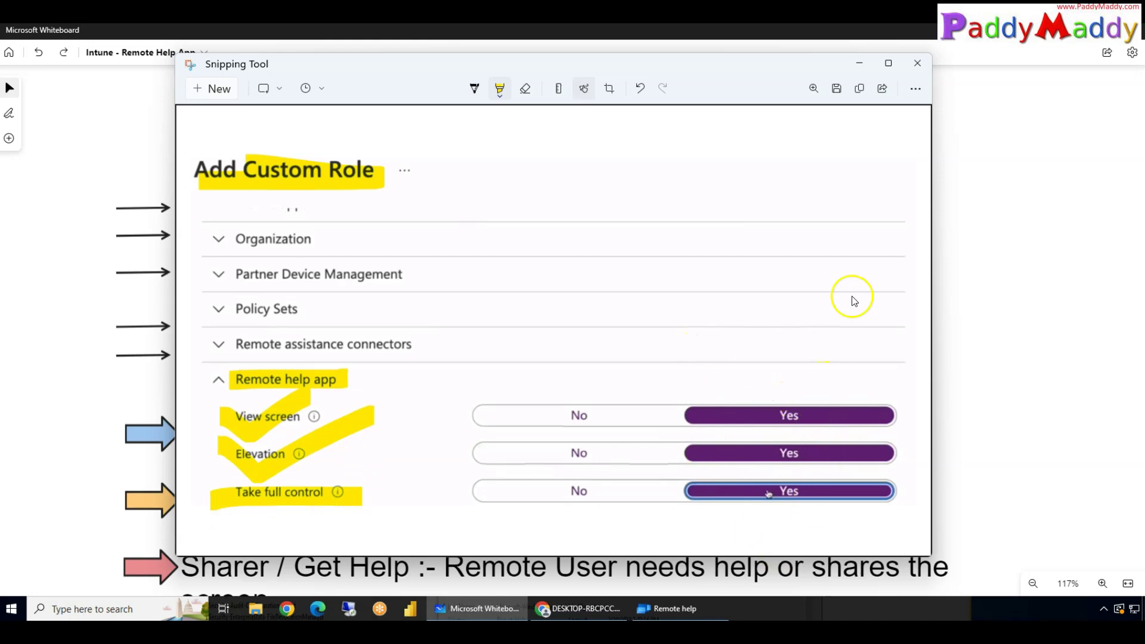
pyautogui.click(859, 63)
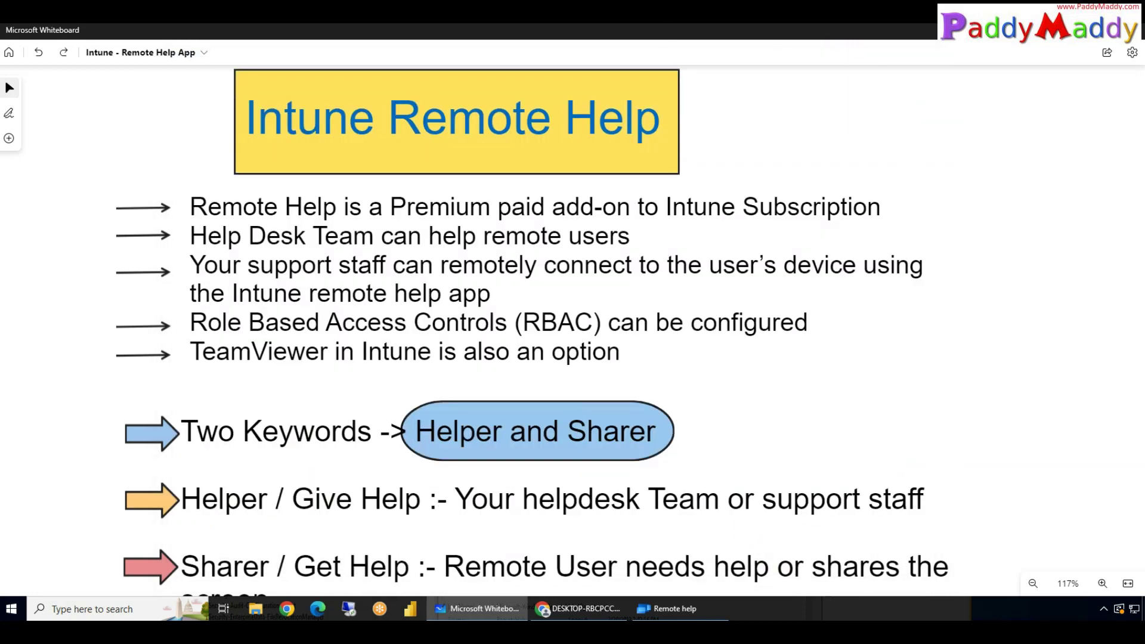
# Step: Tick View screen and highlight Offer remote assistance, Elevation and Take full control, then minimize the snip
pyautogui.hotkey('alt', 'Tab')
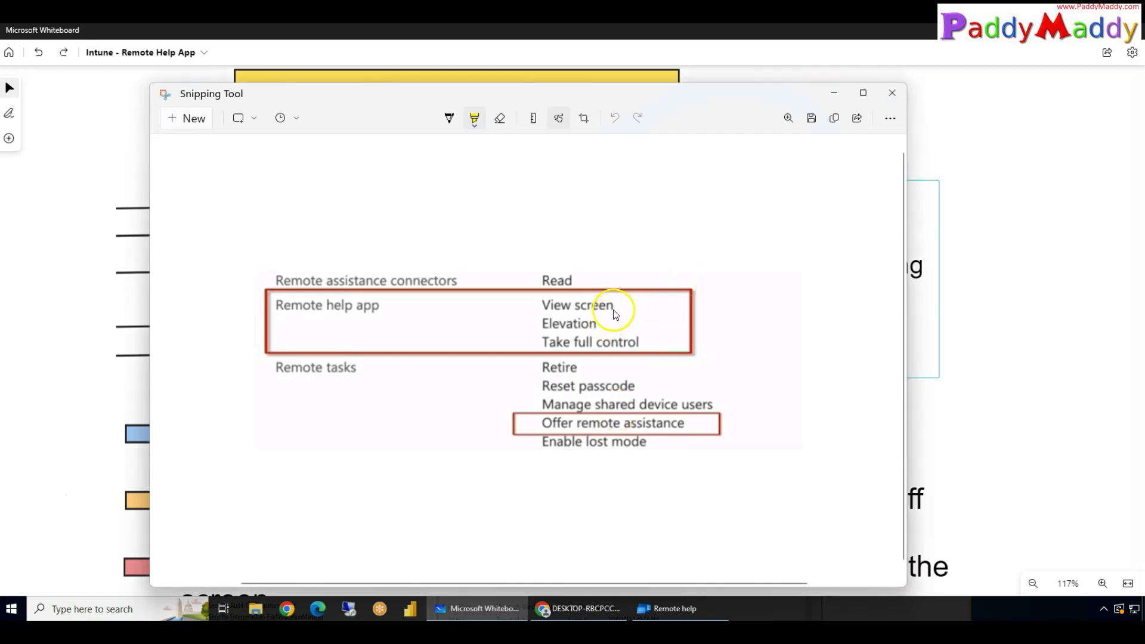
pyautogui.moveTo(622, 302); pyautogui.dragTo(679, 282)
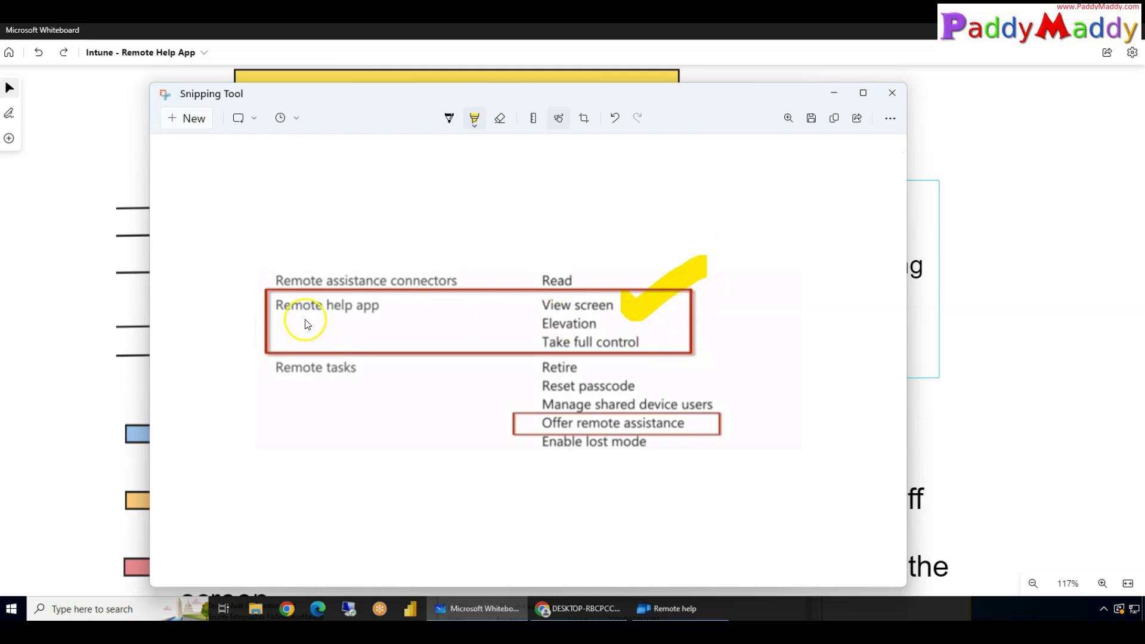
pyautogui.moveTo(518, 423); pyautogui.dragTo(728, 423)
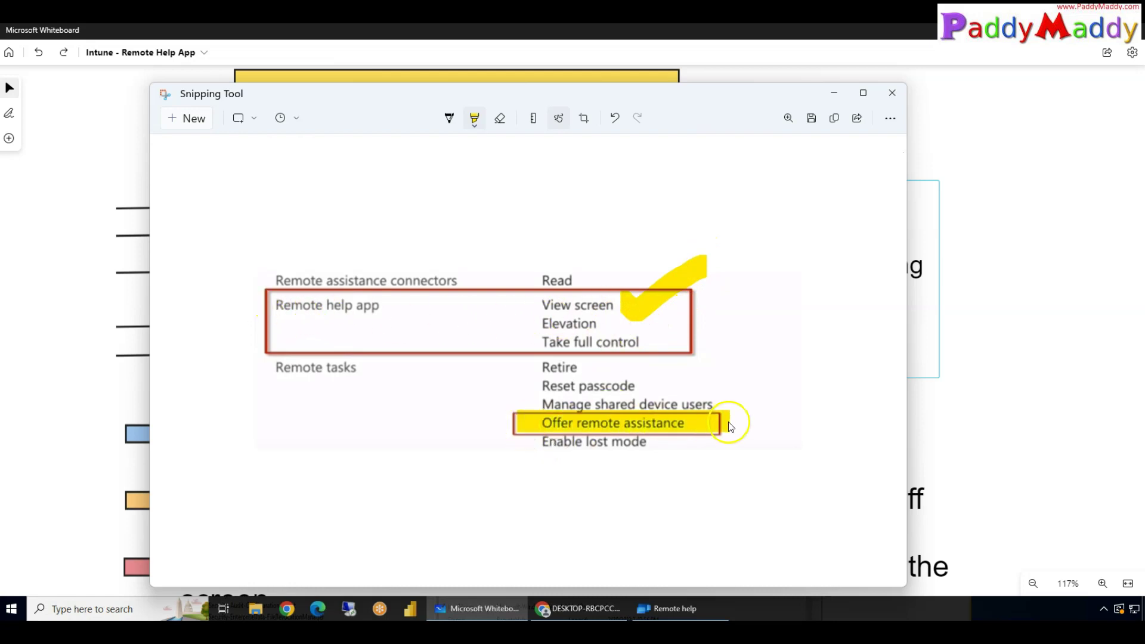
pyautogui.moveTo(513, 345); pyautogui.dragTo(623, 345)
pyautogui.moveTo(539, 323); pyautogui.dragTo(620, 320)
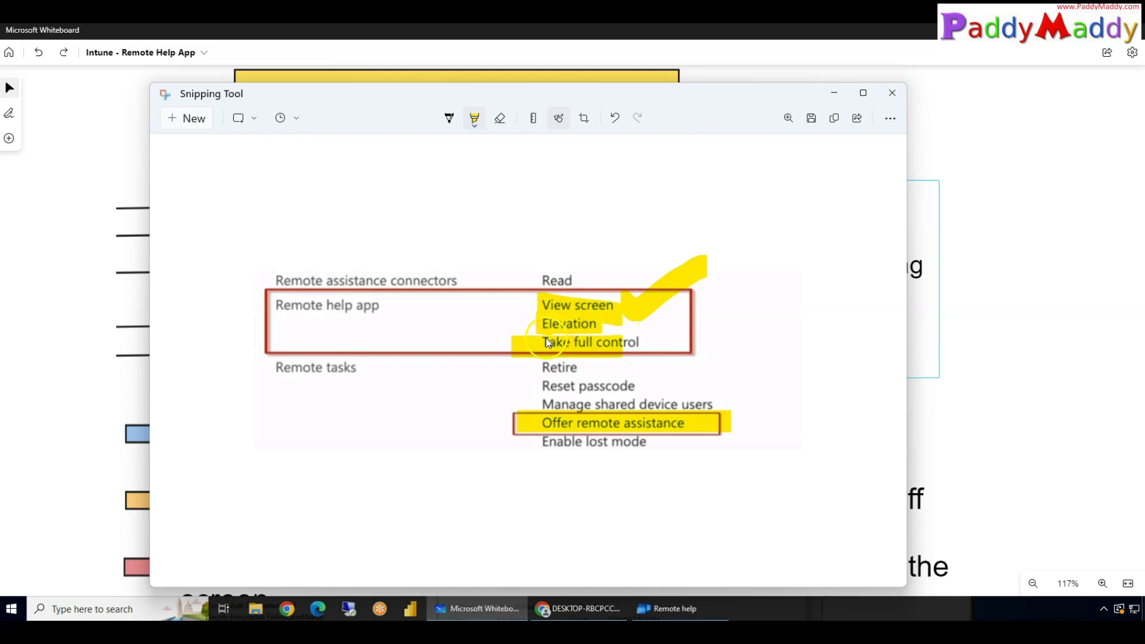
pyautogui.click(837, 94)
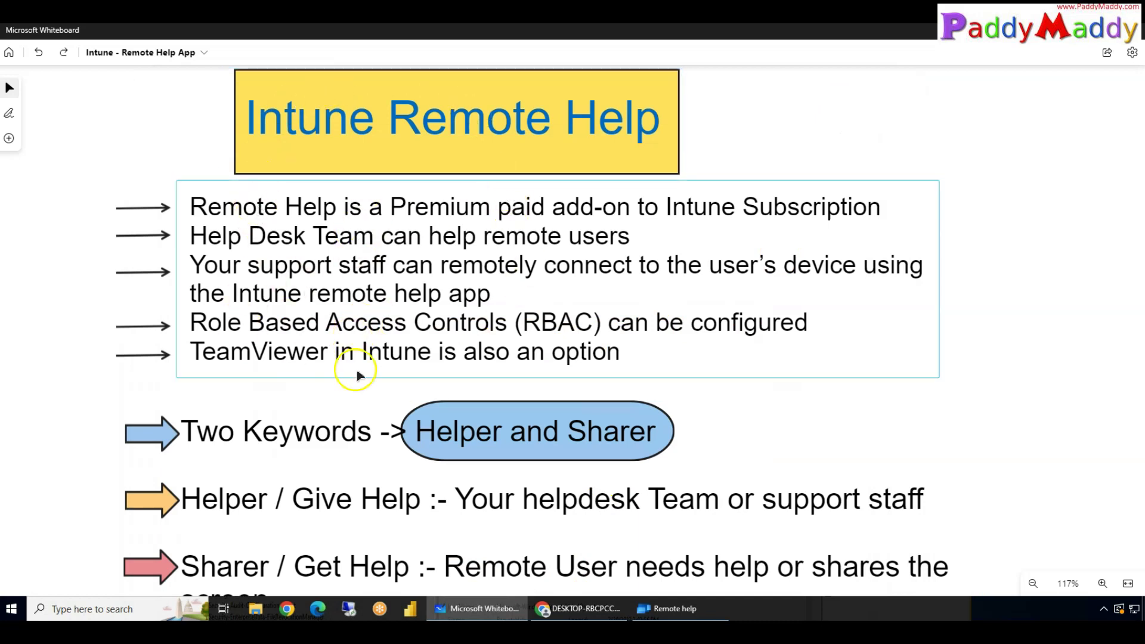
# Step: Zoom the board out to 111% and move it up so the Helper and Sharer notes sit above Prerequisites
pyautogui.scroll(-1, 690, 371)
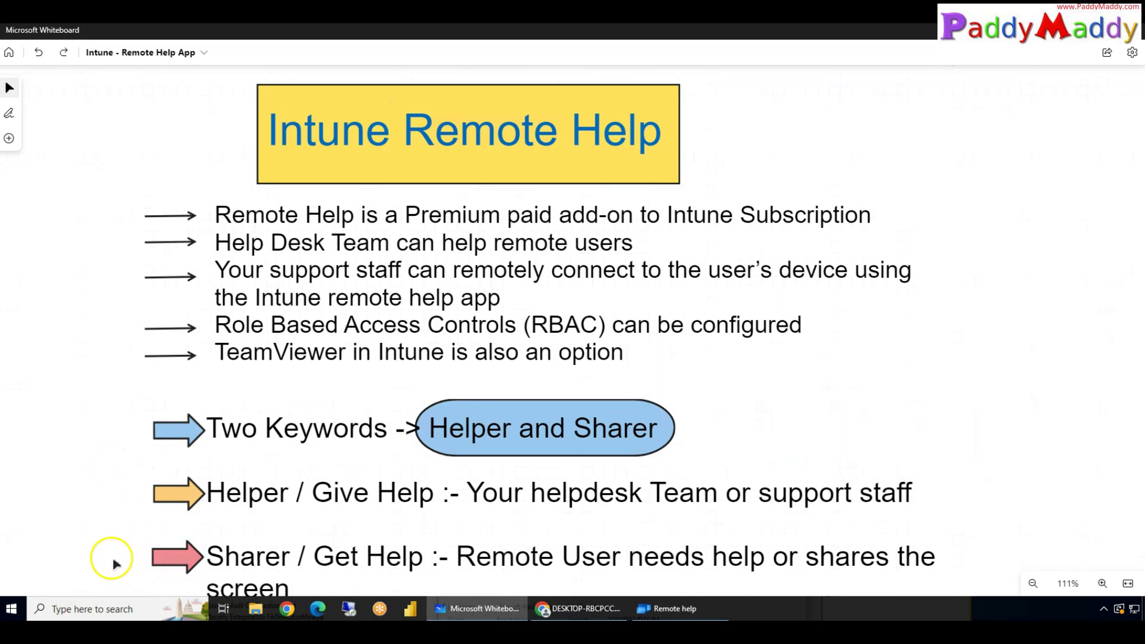
pyautogui.moveTo(89, 467); pyautogui.dragTo(101, 214)
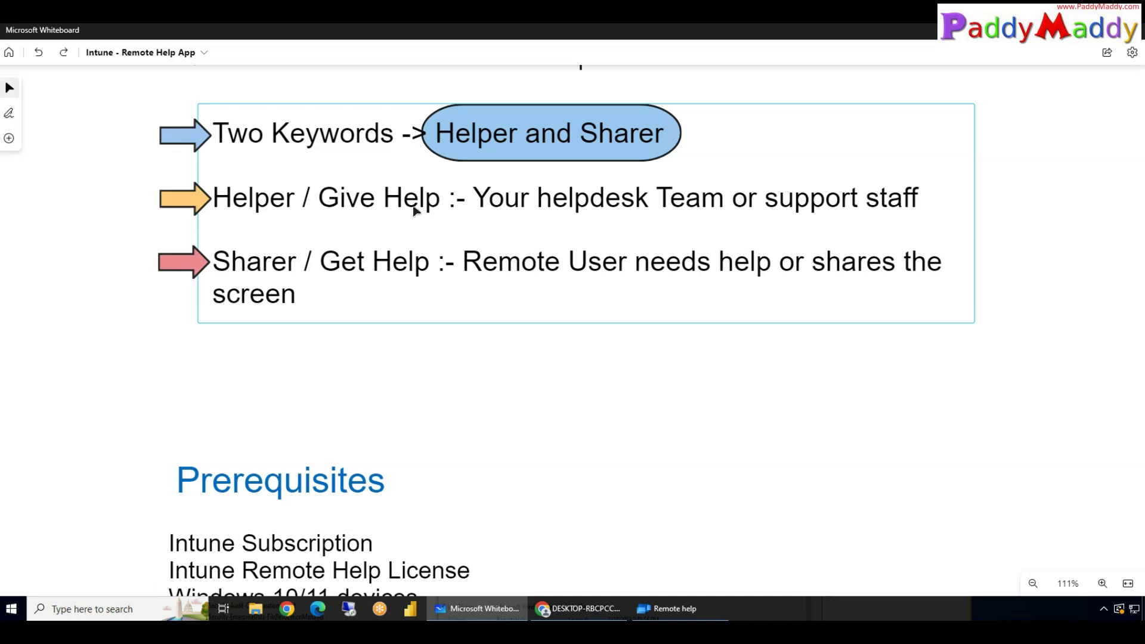
# Step: Select the Helper and Sharer notes, then bring the full Prerequisites list and Capabilities section into view
pyautogui.click(273, 271)
pyautogui.click(268, 201)
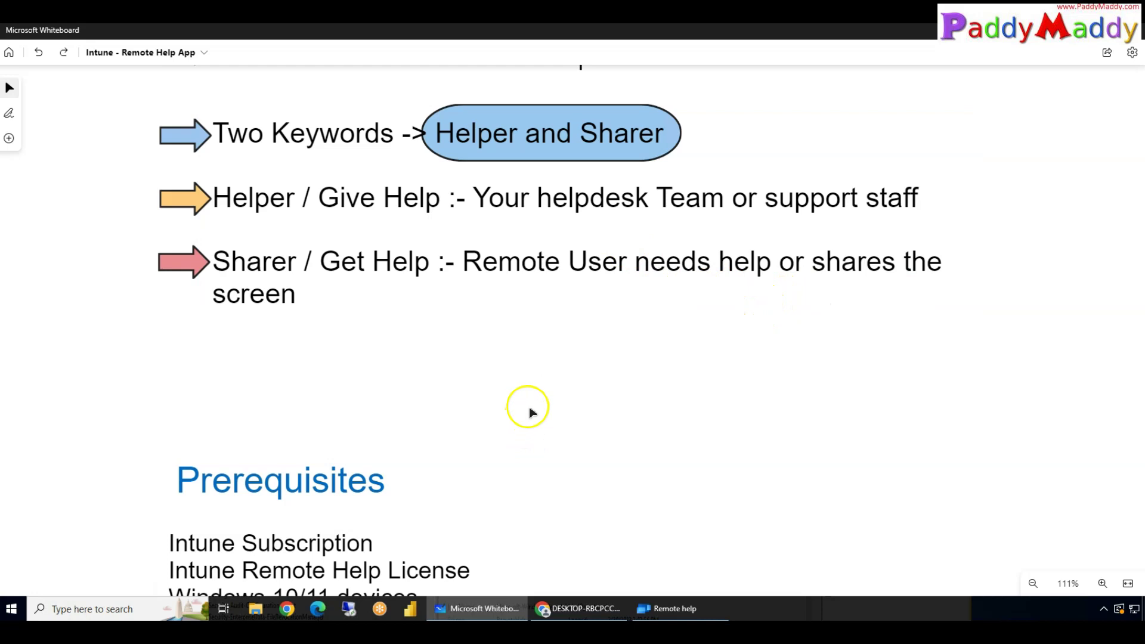
pyautogui.scroll(-6, 685, 491)
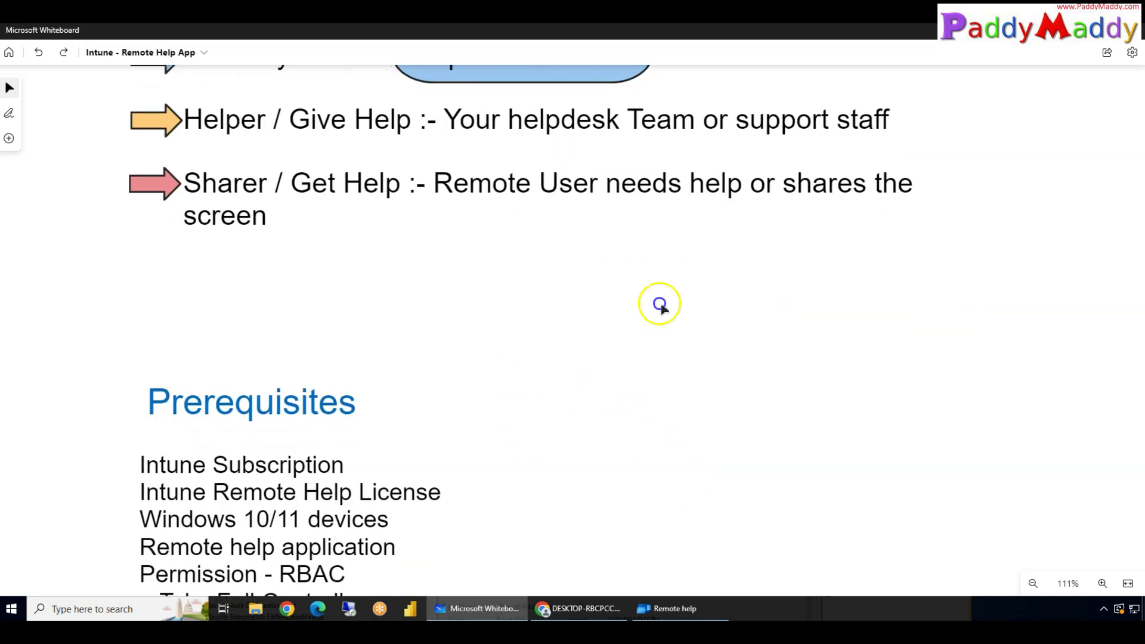
pyautogui.moveTo(654, 123); pyautogui.dragTo(644, 130)
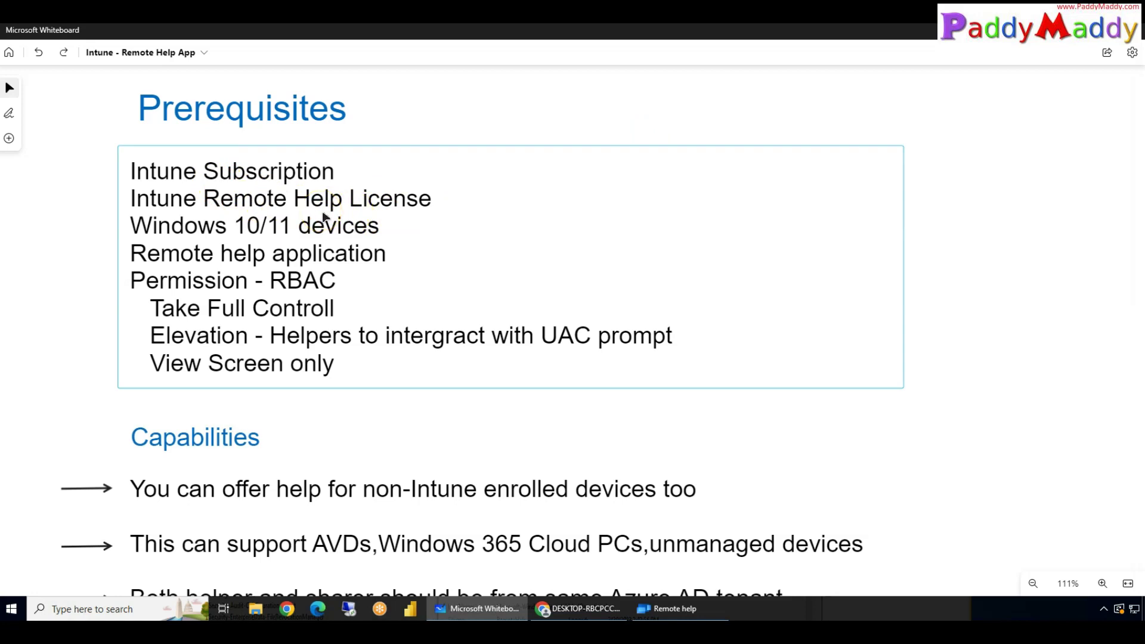
pyautogui.click(578, 609)
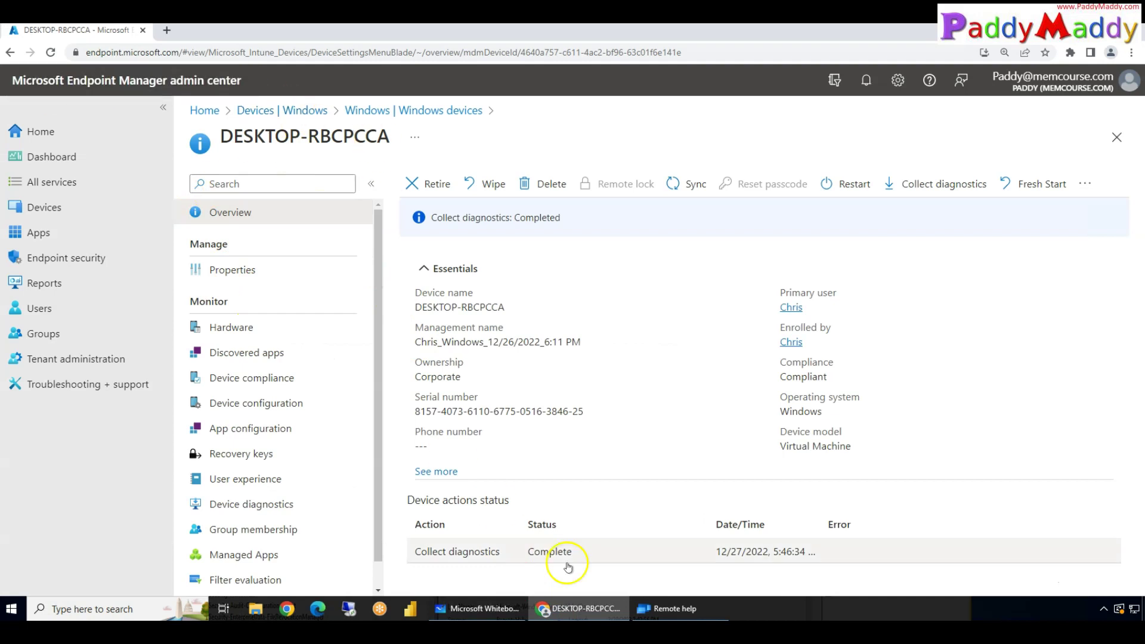
pyautogui.click(582, 609)
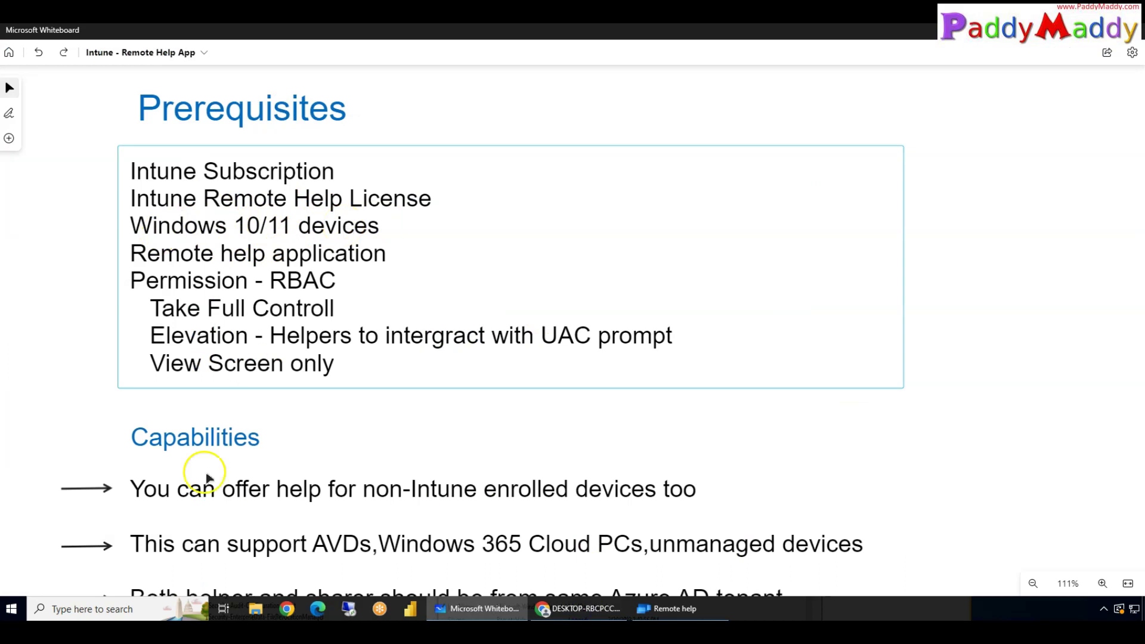
pyautogui.click(11, 611)
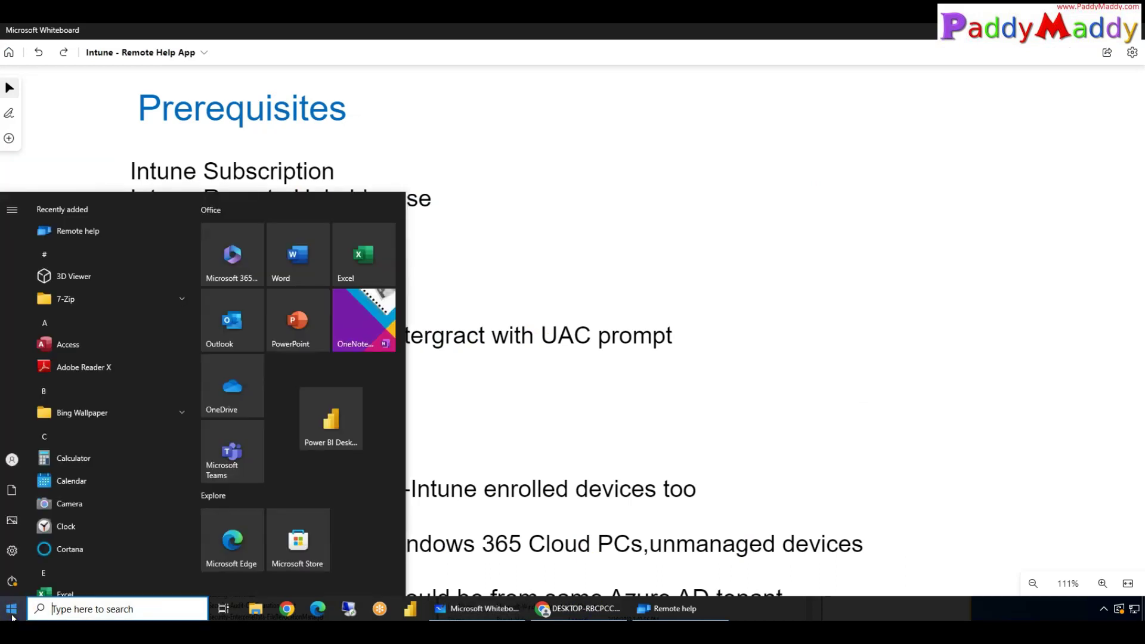
pyautogui.write('quick')
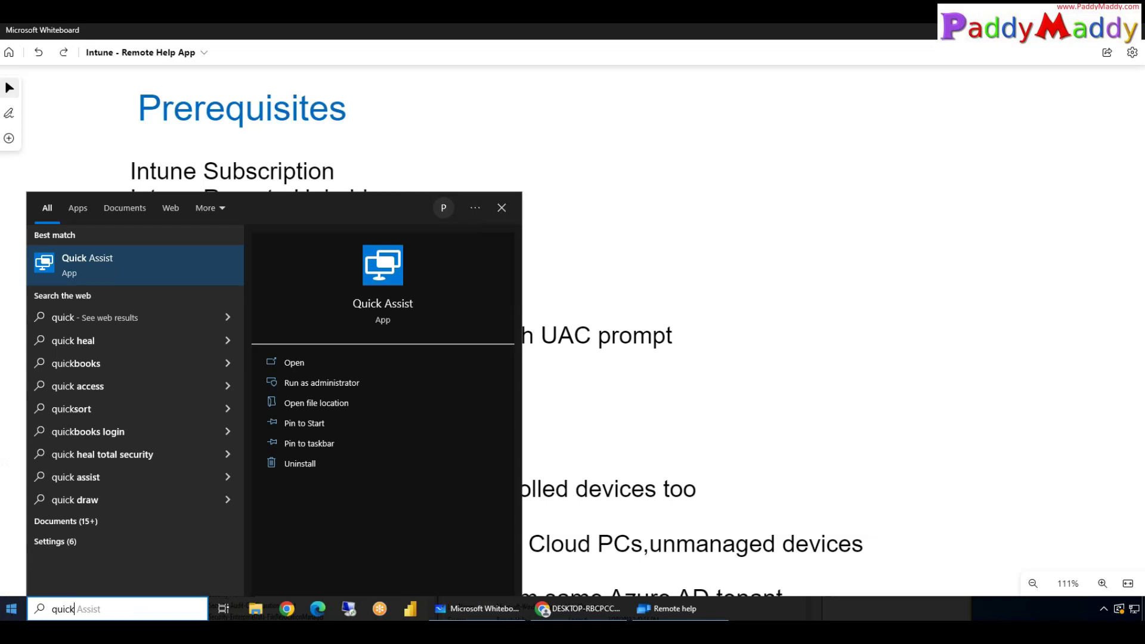
pyautogui.press('Escape')
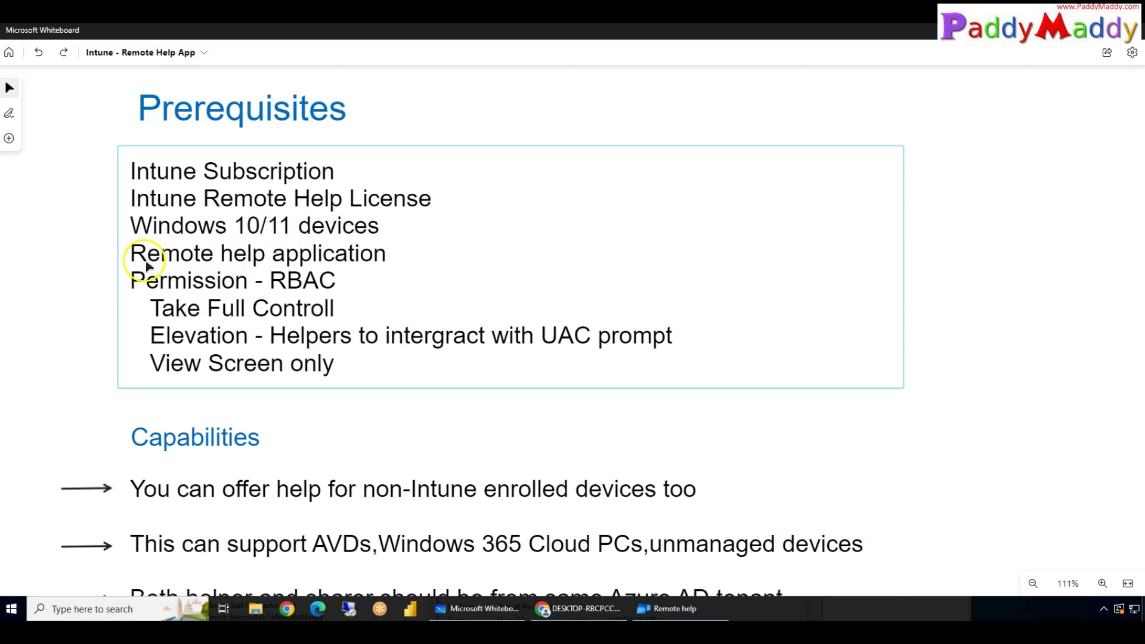
pyautogui.click(11, 609)
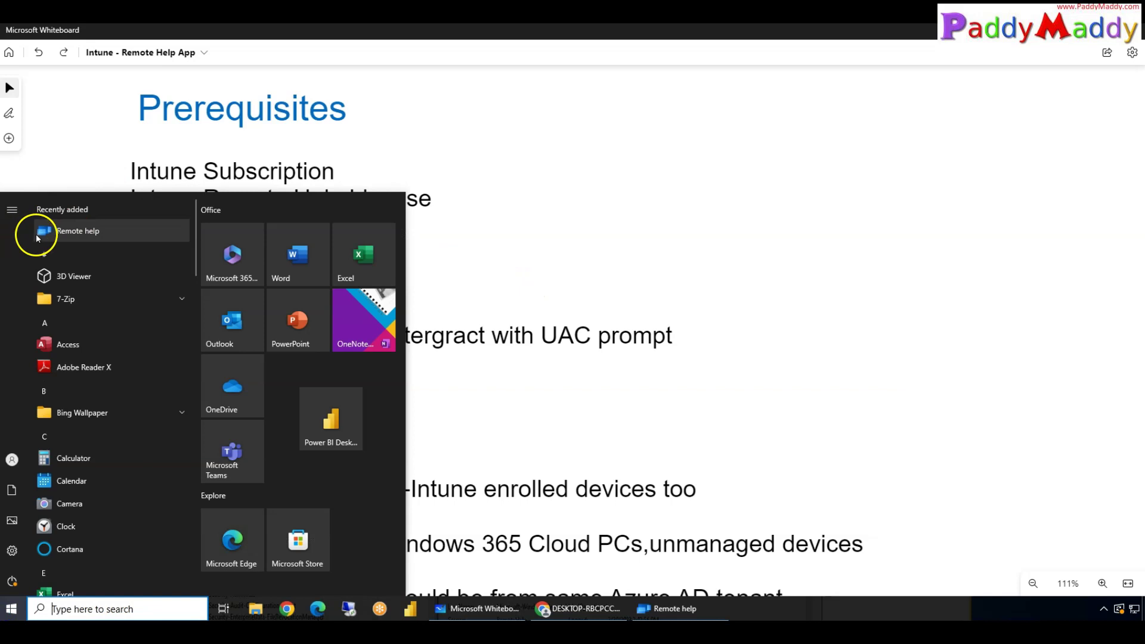
pyautogui.write('quick')
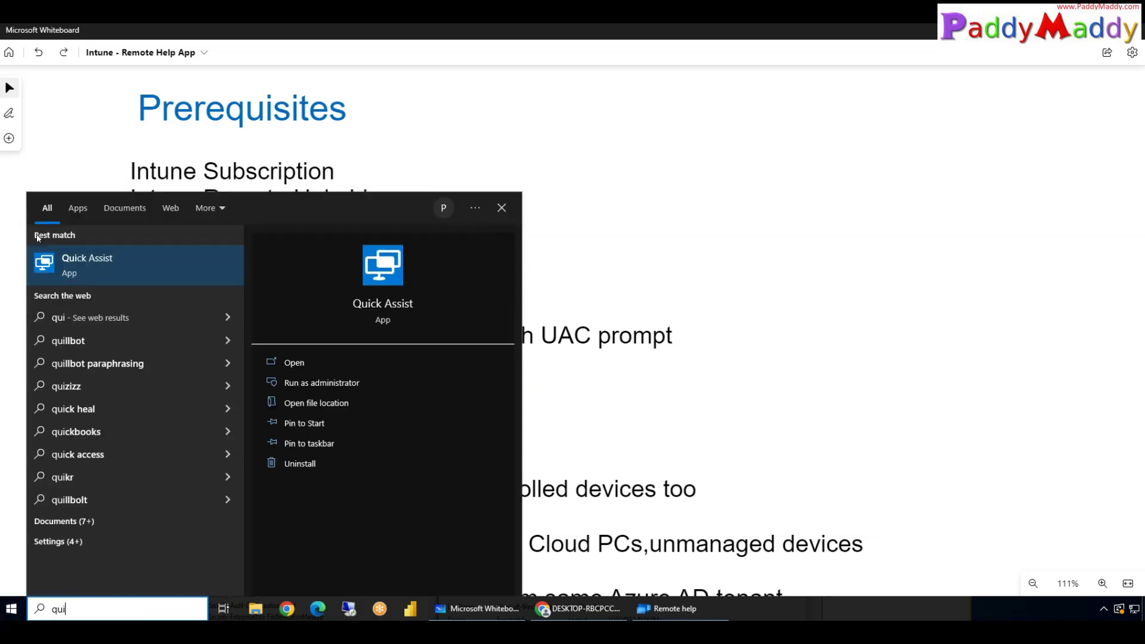
pyautogui.click(11, 609)
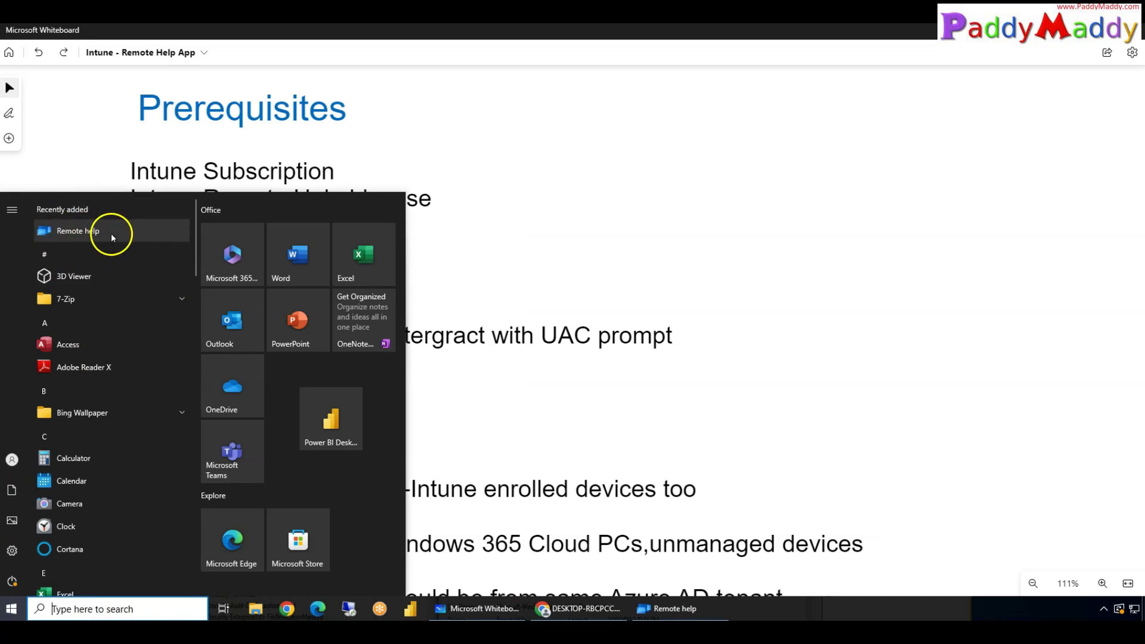
pyautogui.click(286, 55)
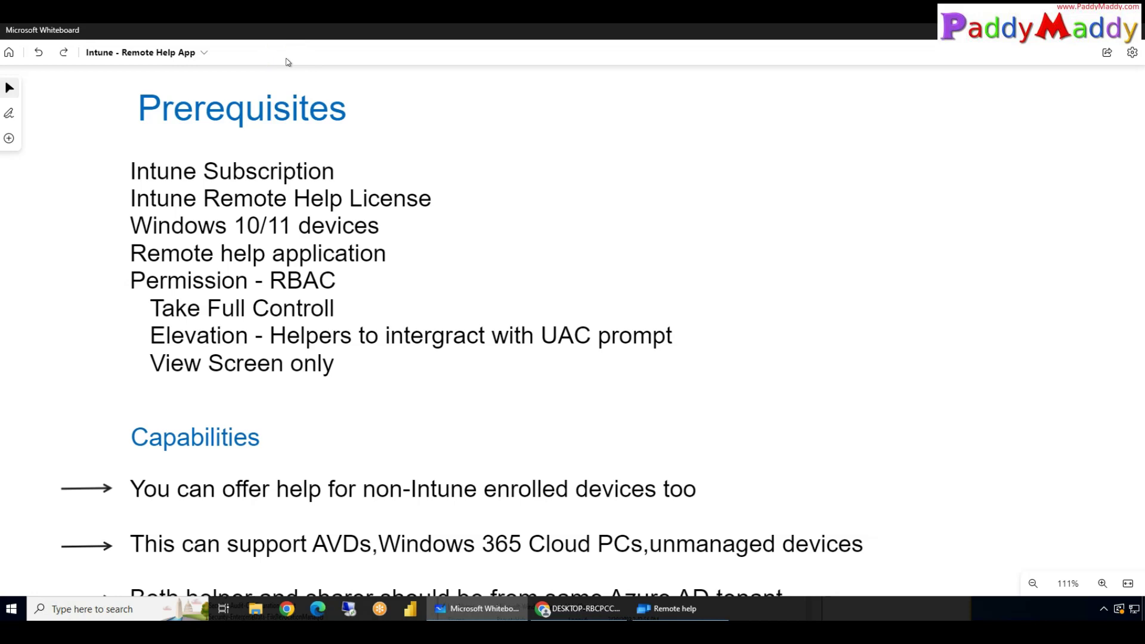
pyautogui.click(301, 206)
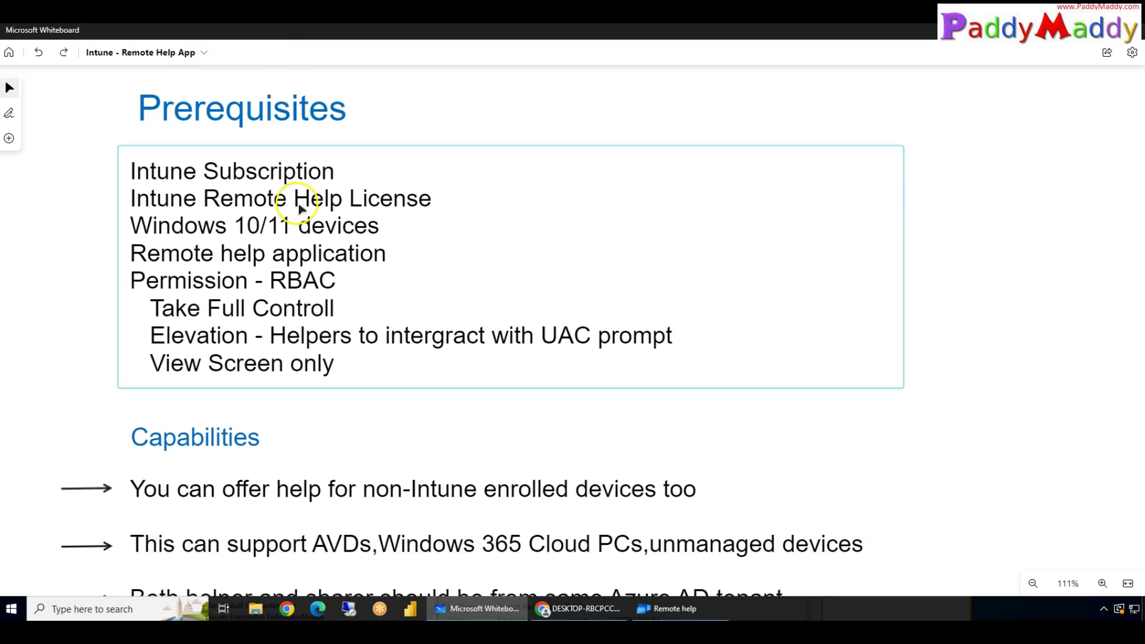